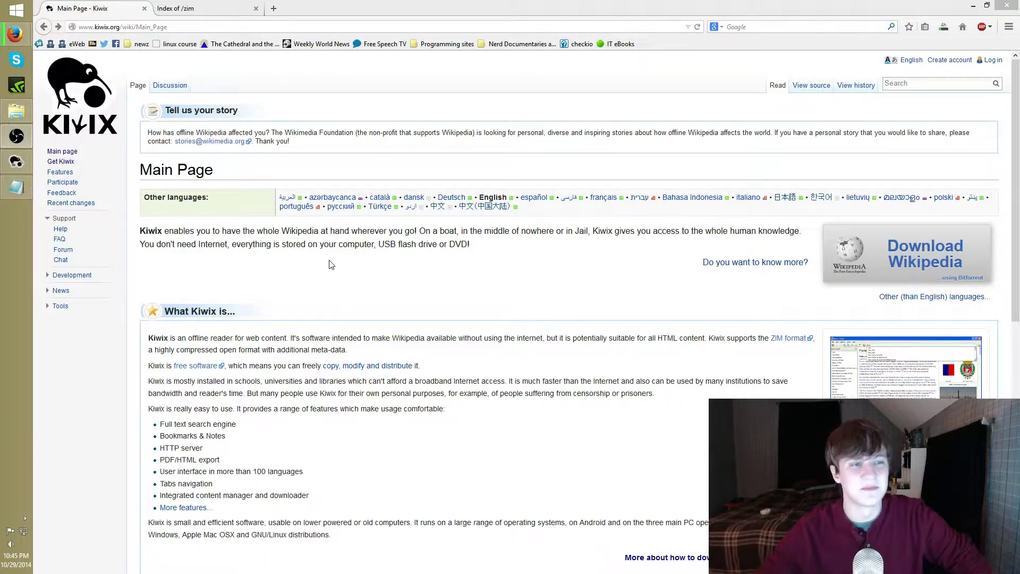
Step: Open the Get Kiwix page and look over the downloads offered for Windows, Mac OSX, Android and GNU/Linux
left_click(193, 24)
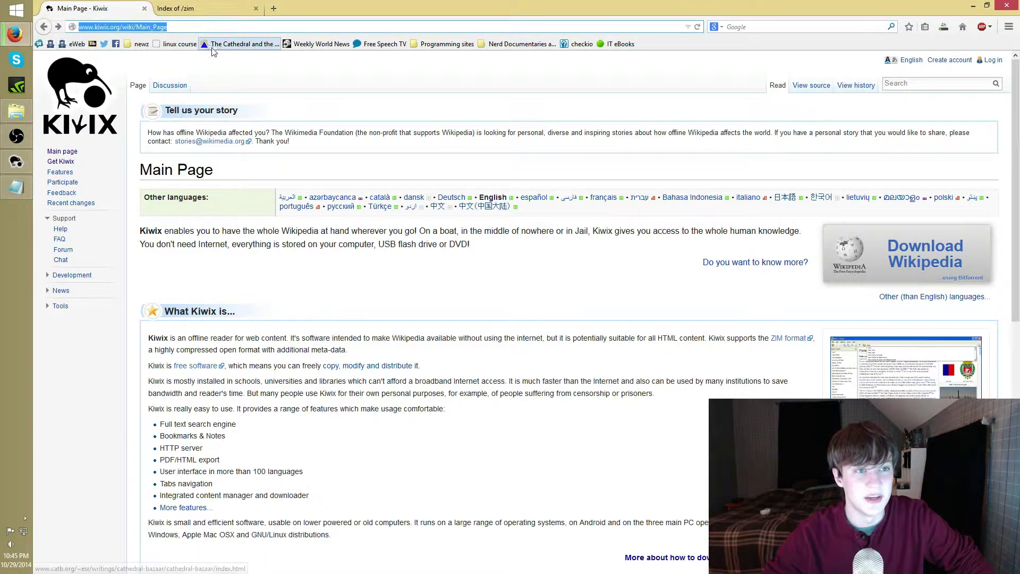
left_click(194, 25)
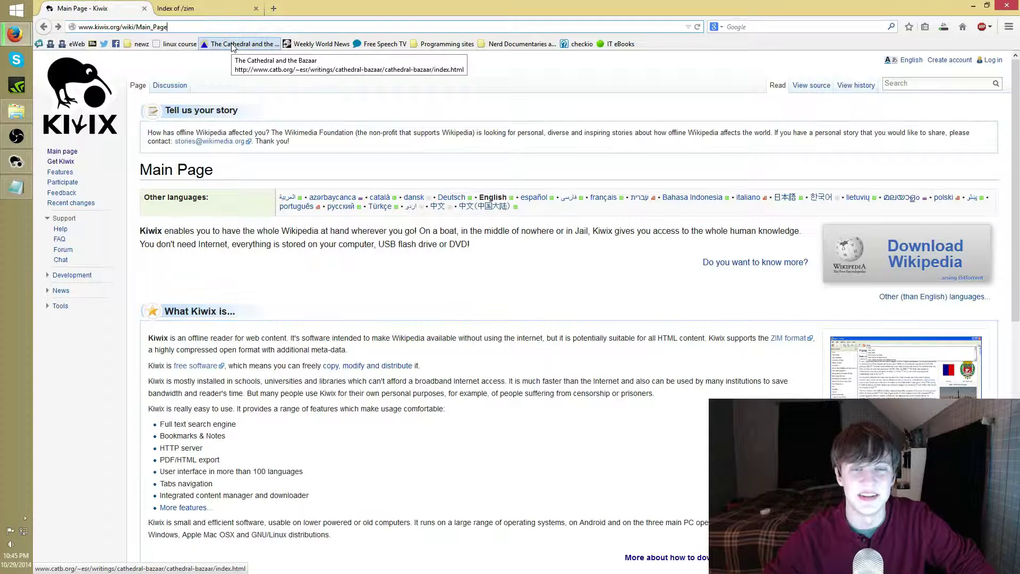
left_click(67, 163)
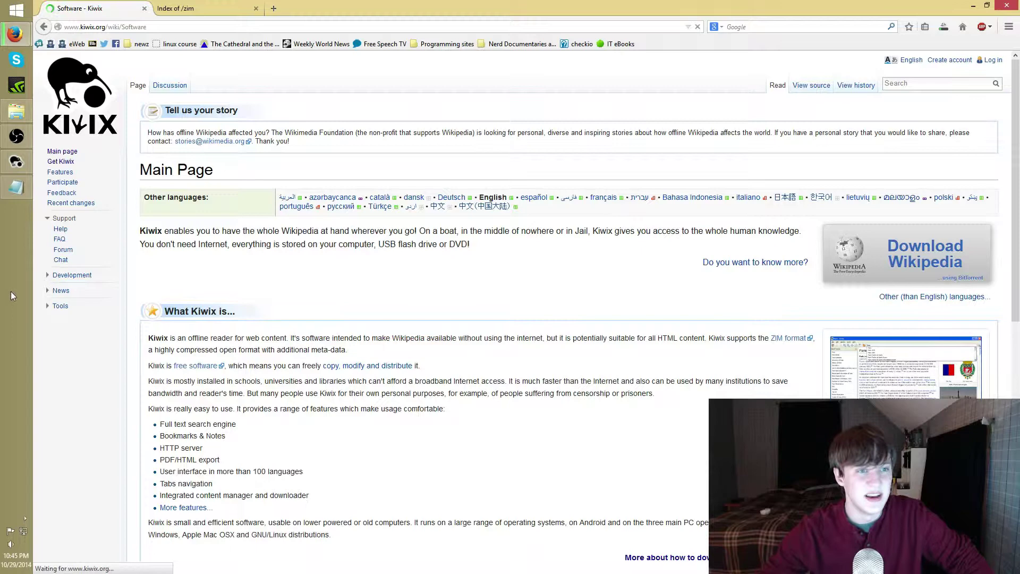
scroll(339, 270, "down", 2)
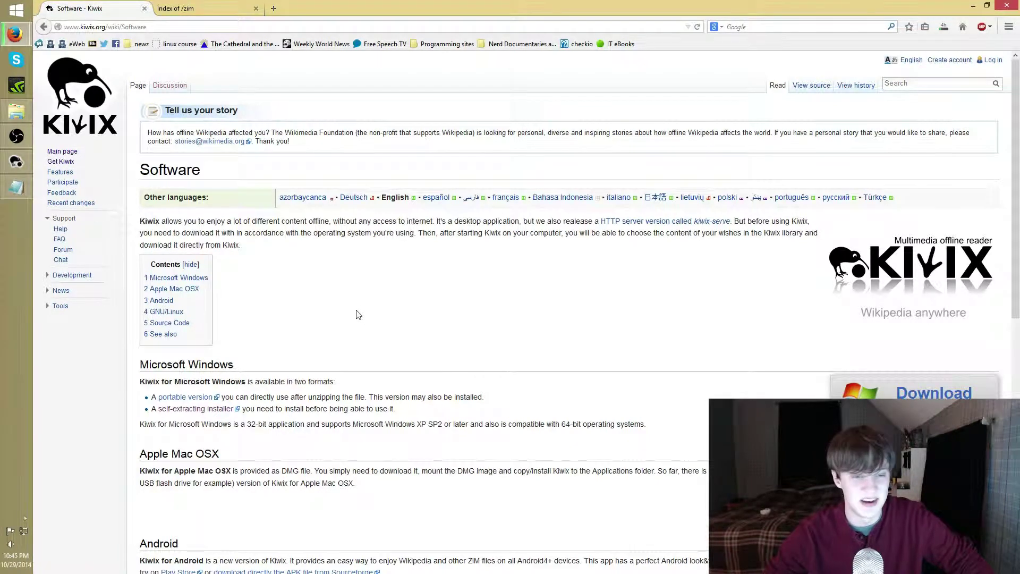
scroll(355, 314, "down", 4)
triple_click(474, 385)
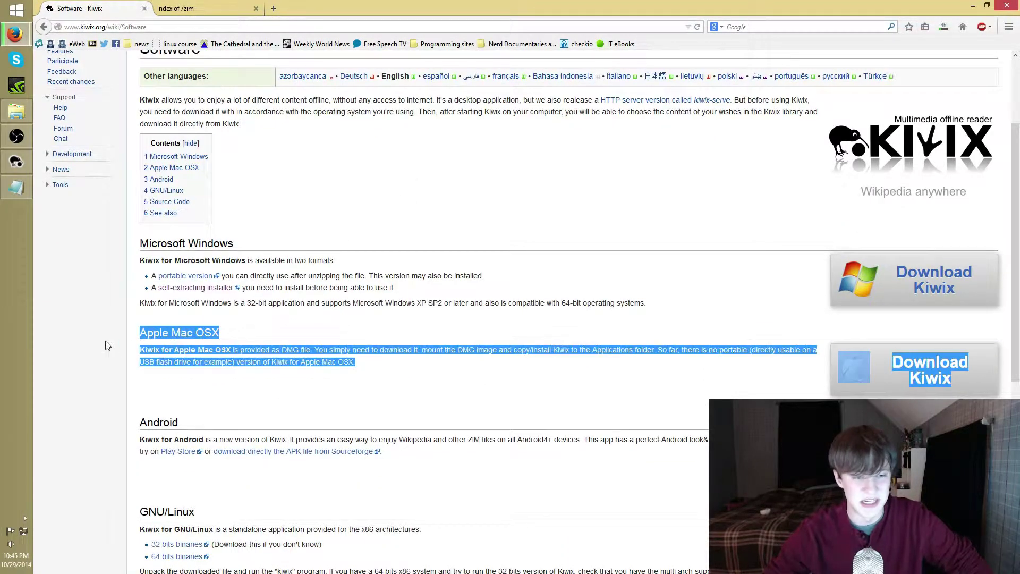
left_click(419, 203)
scroll(446, 202, "down", 2)
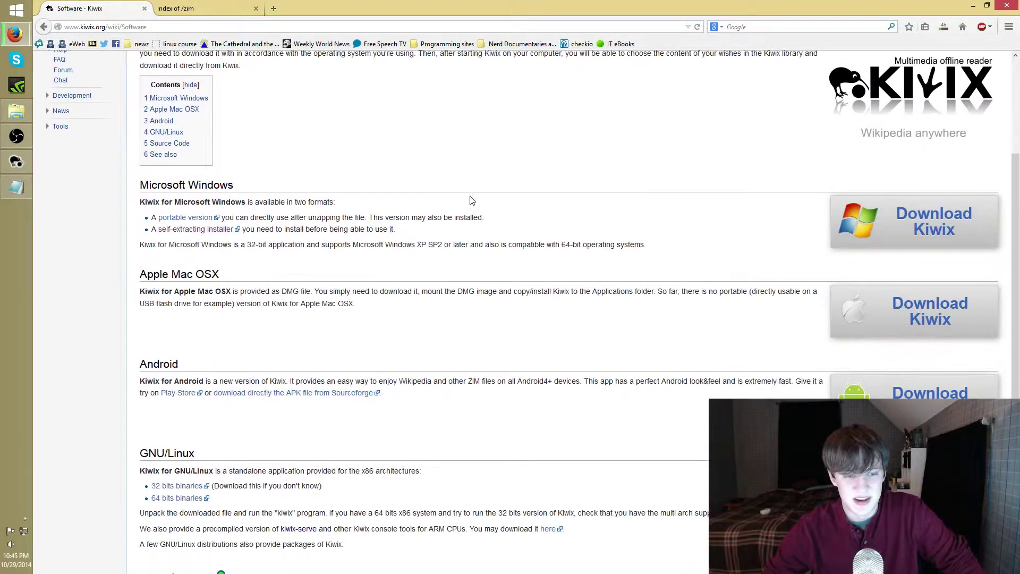
scroll(523, 284, "up", 2)
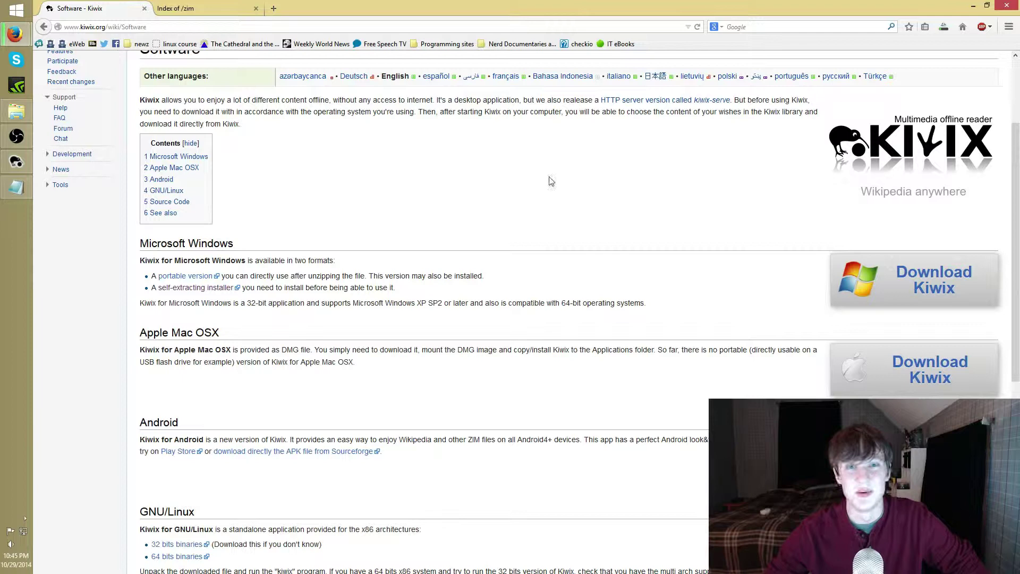
left_click_drag(682, 310, 398, 214)
left_click(398, 214)
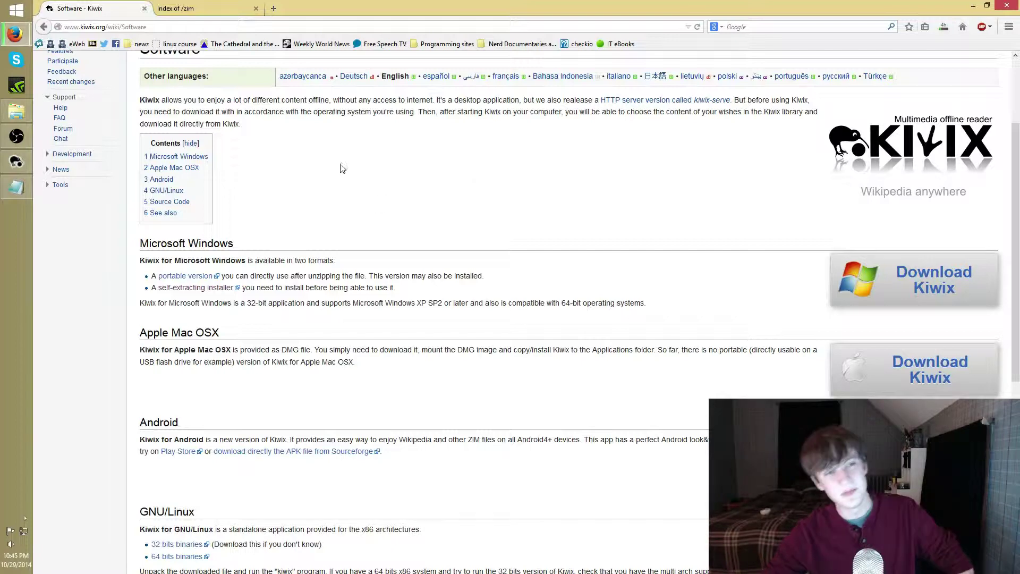
Step: Switch to the Kiwix reader, return to the Wikibooks main page and look through its contents
left_click(16, 162)
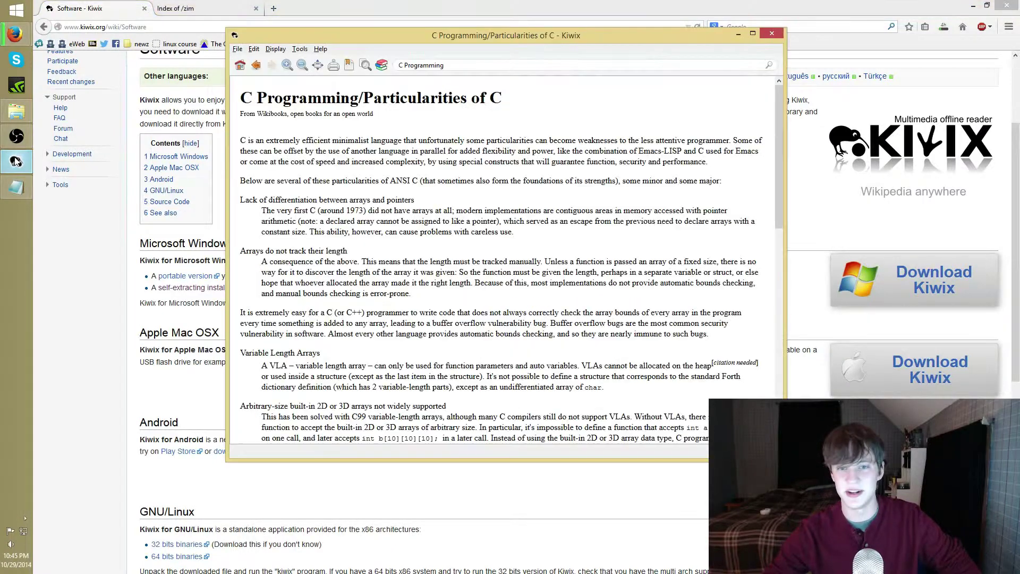
left_click_drag(561, 39, 572, 81)
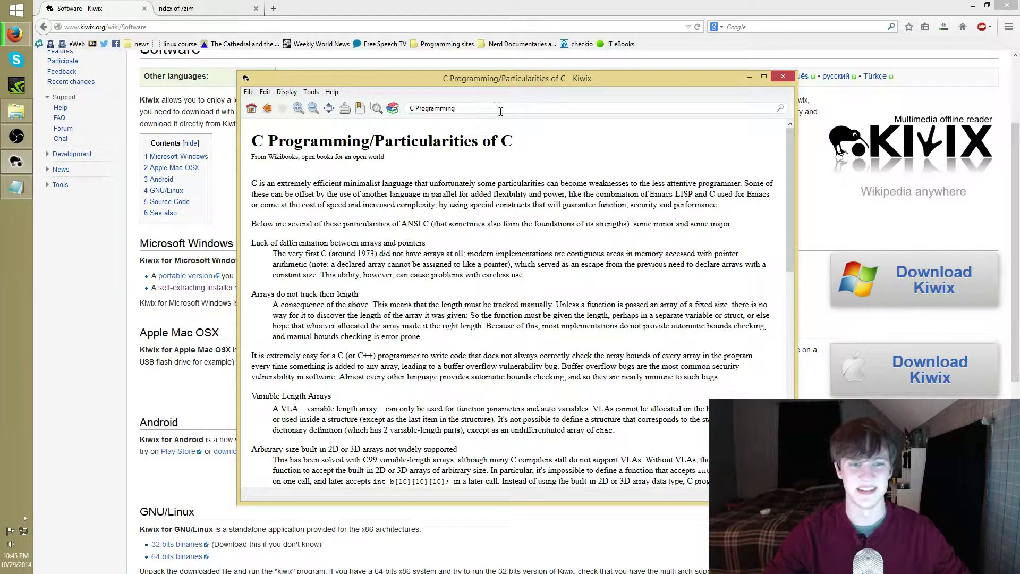
left_click(476, 113)
left_click(476, 108)
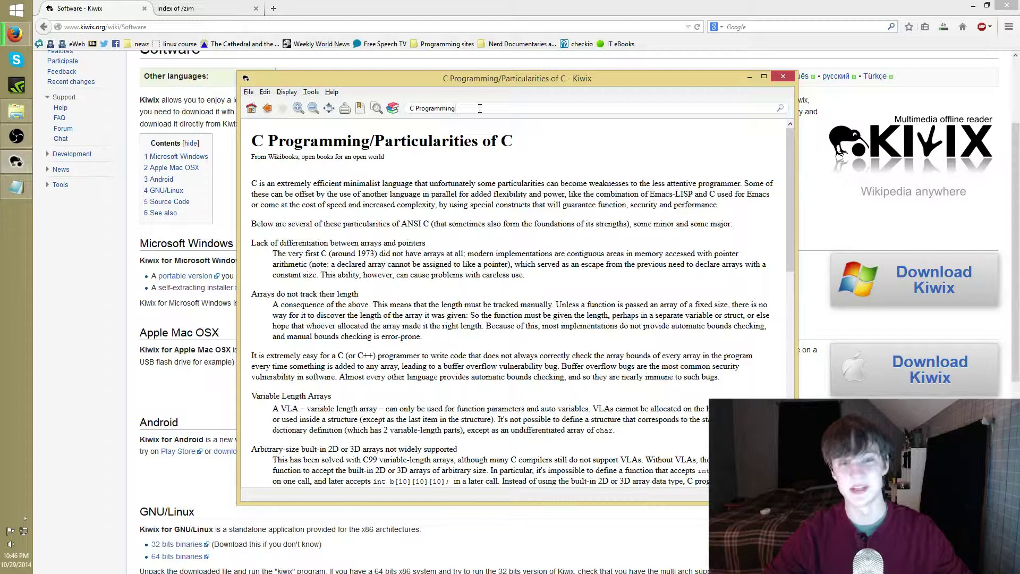
left_click(251, 108)
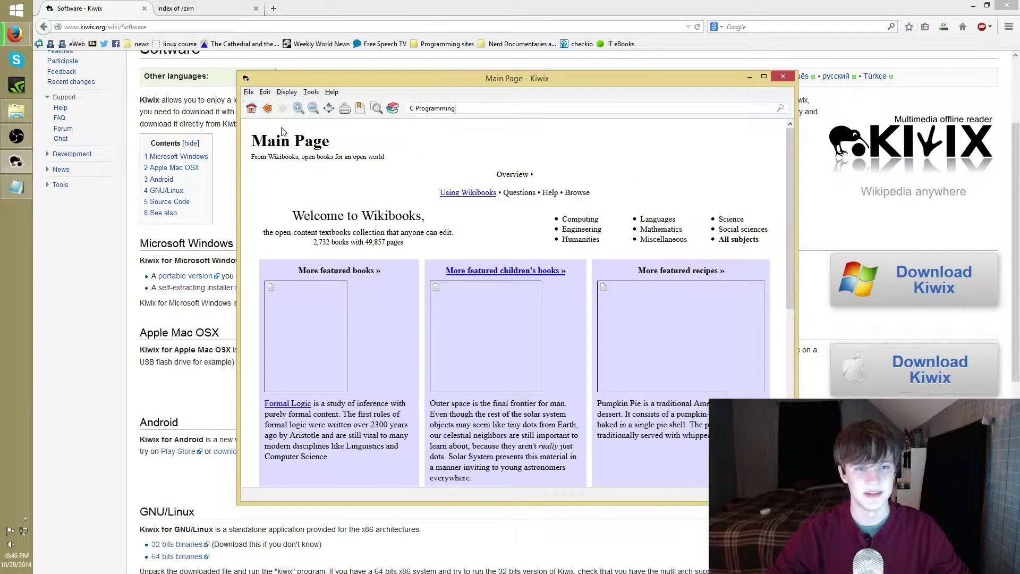
scroll(413, 148, "down", 5)
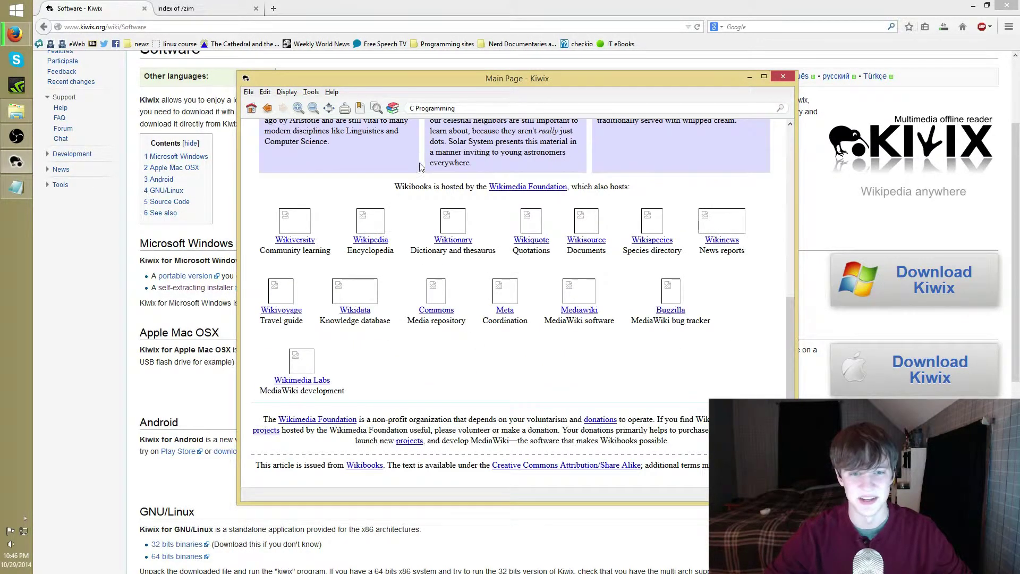
scroll(422, 170, "up", 5)
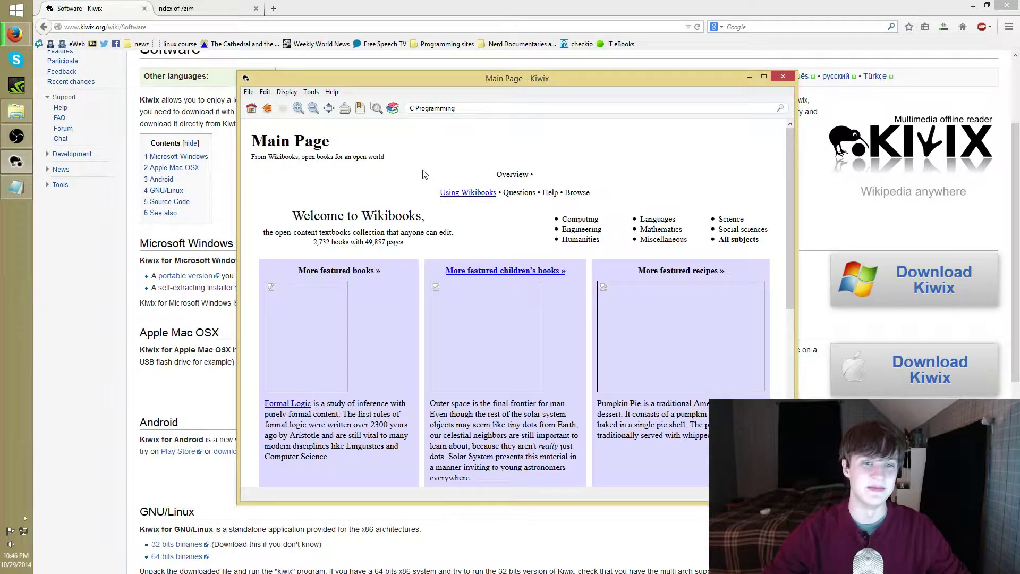
left_click_drag(402, 155, 343, 141)
left_click(344, 141)
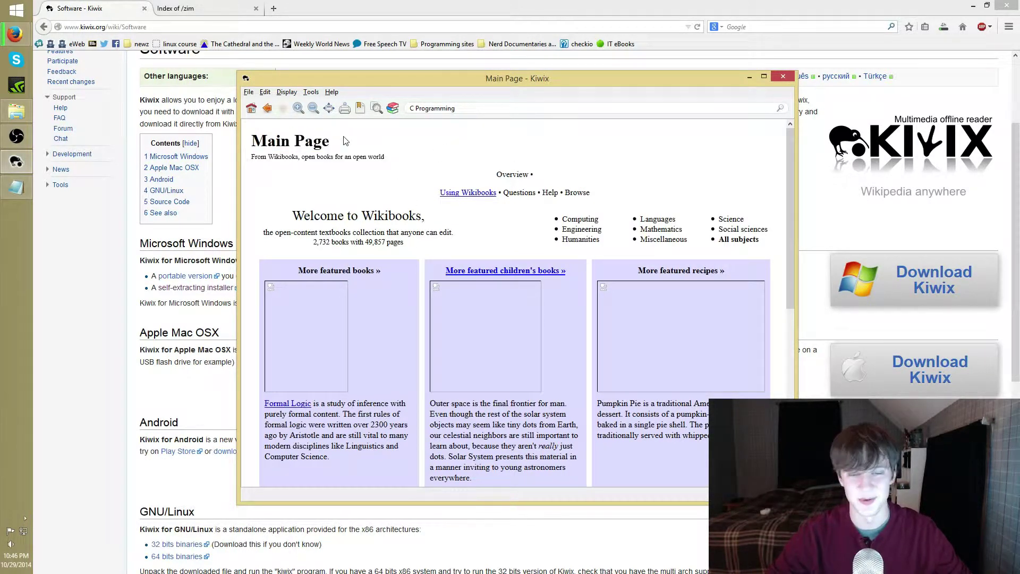
Step: Minimize the browser and move the Kiwix window slightly higher on the desktop
left_click(973, 5)
left_click_drag(525, 82, 526, 65)
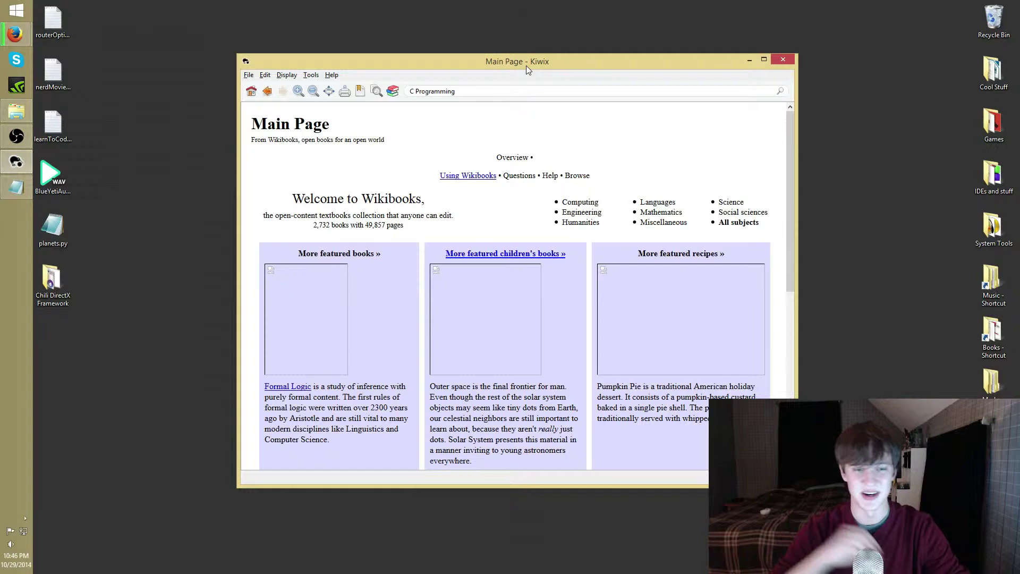
left_click_drag(525, 66, 501, 51)
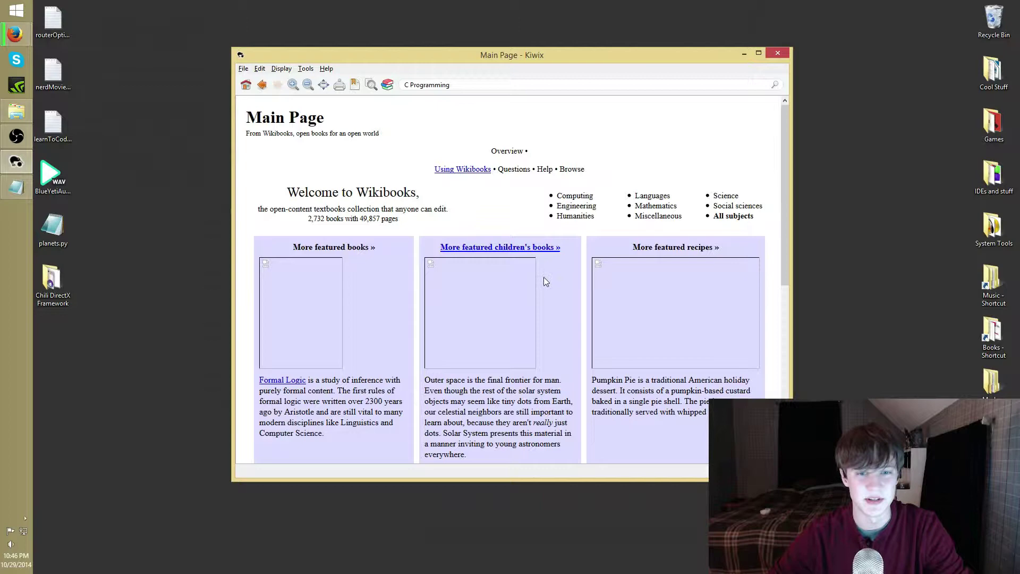
scroll(546, 281, "down", 4)
scroll(550, 250, "up", 4)
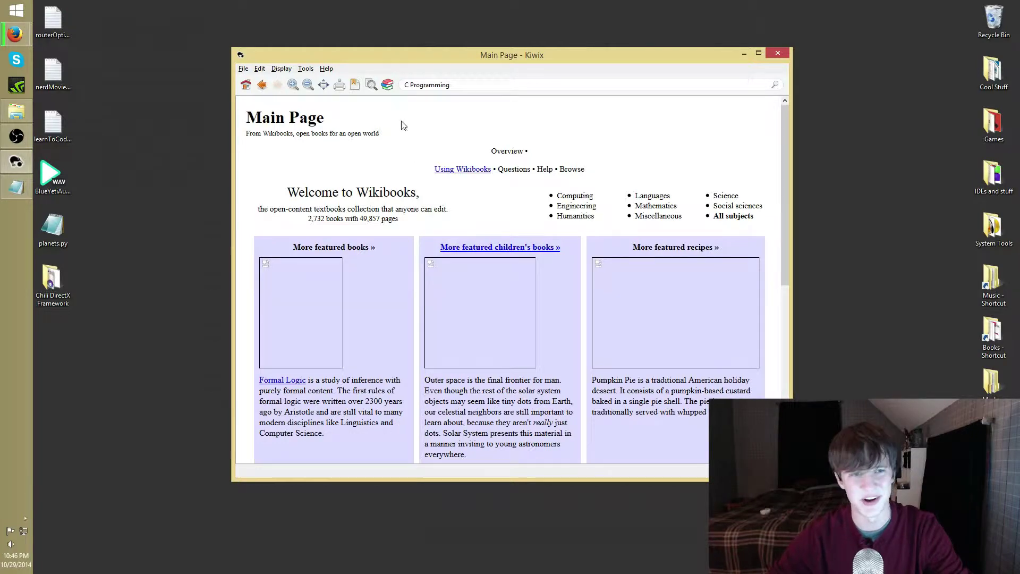
Step: Switch back to the Kiwix website's Firefox window and examine the folder list on the Index of /zim page
left_click(15, 34)
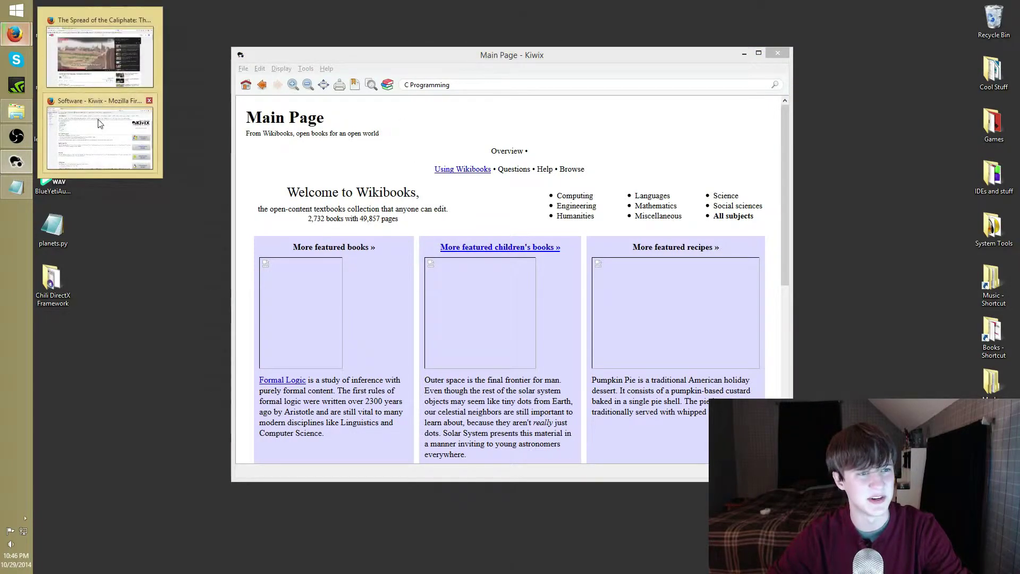
left_click(99, 123)
left_click(223, 5)
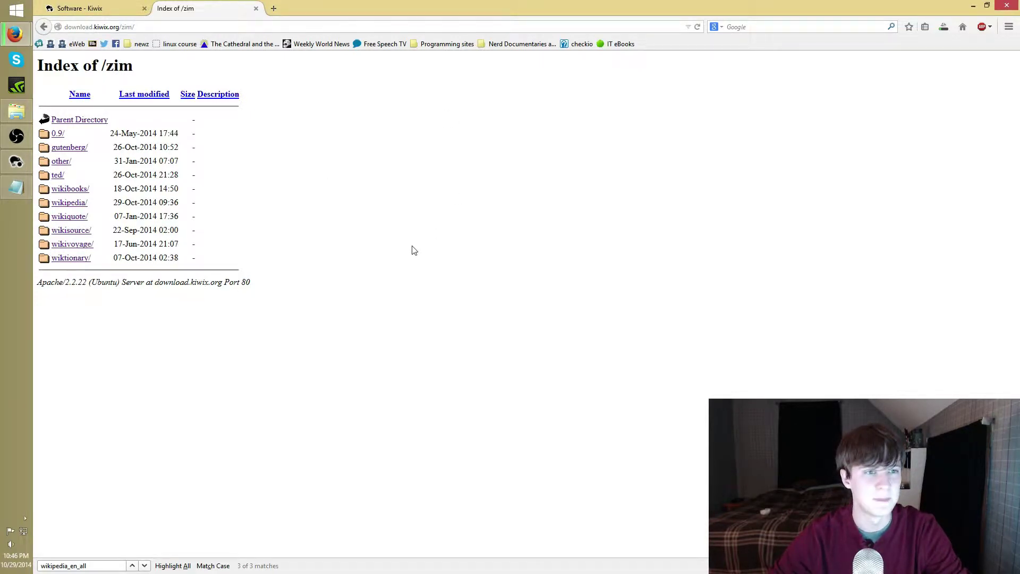
left_click_drag(316, 266, 65, 154)
left_click(393, 101)
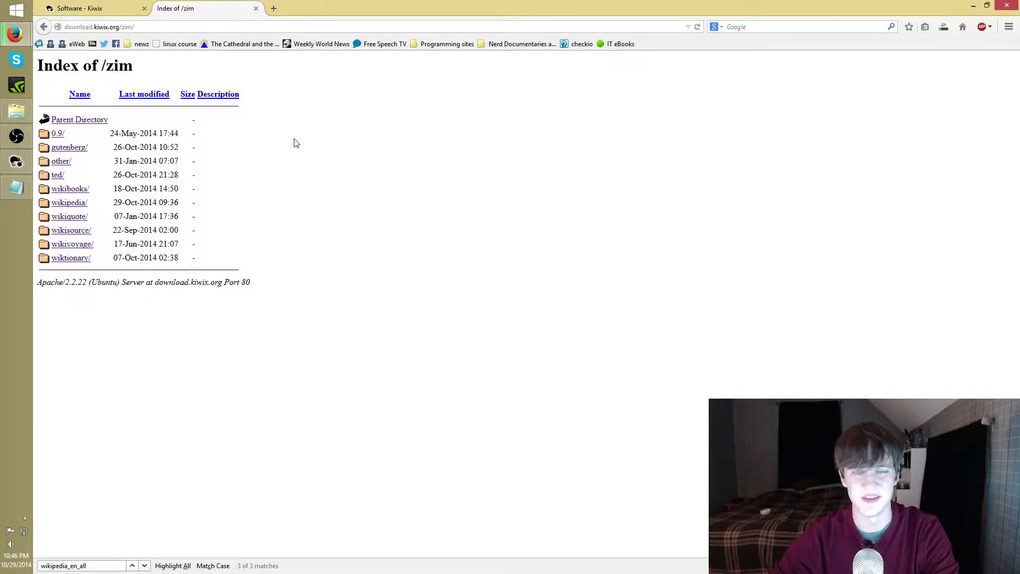
Step: Open the gutenberg folder and check the size of the gutenberg_en_all_10_2014.zim file
left_click(66, 147)
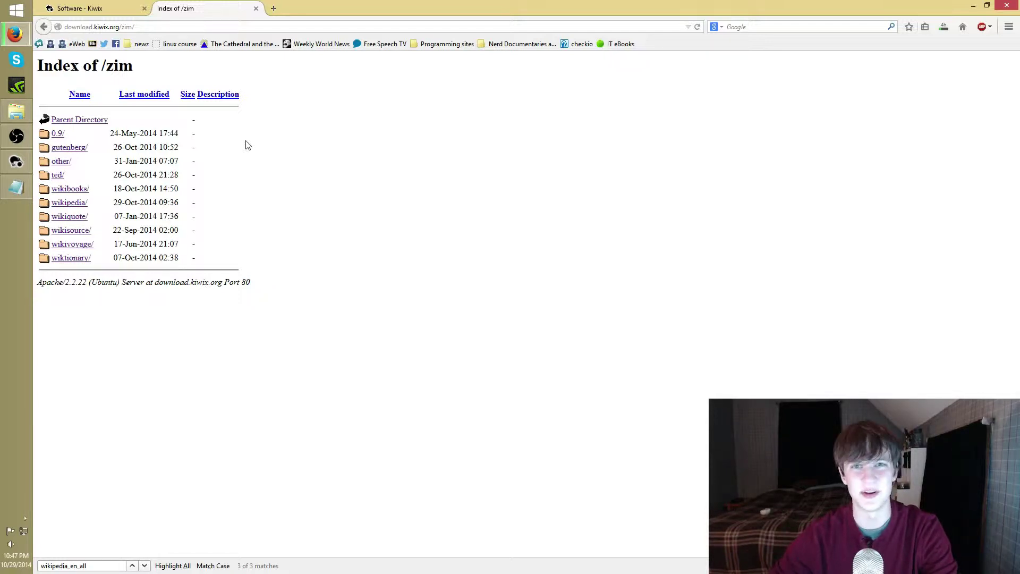
left_click(54, 151)
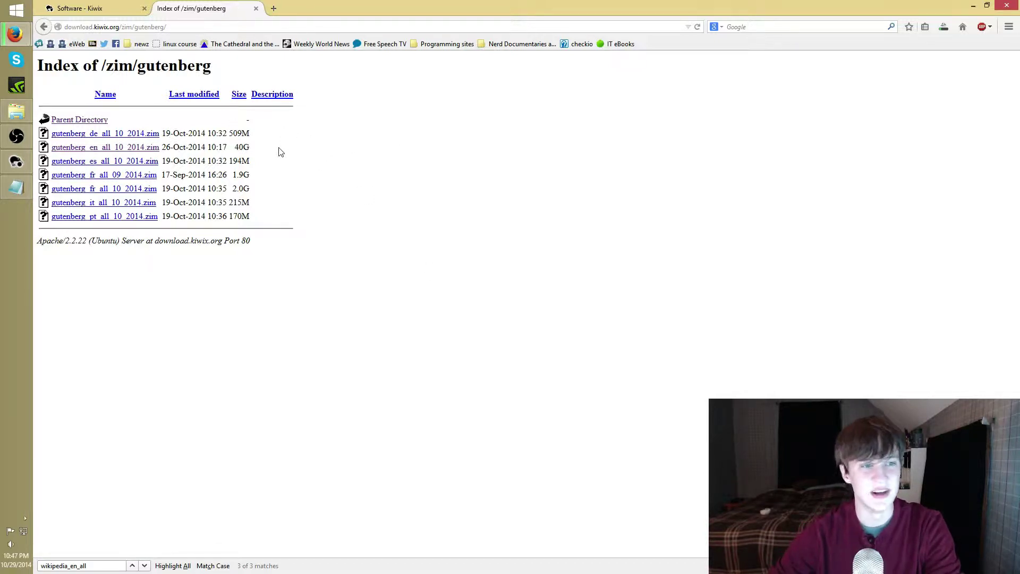
left_click_drag(281, 151, 49, 152)
left_click(335, 153)
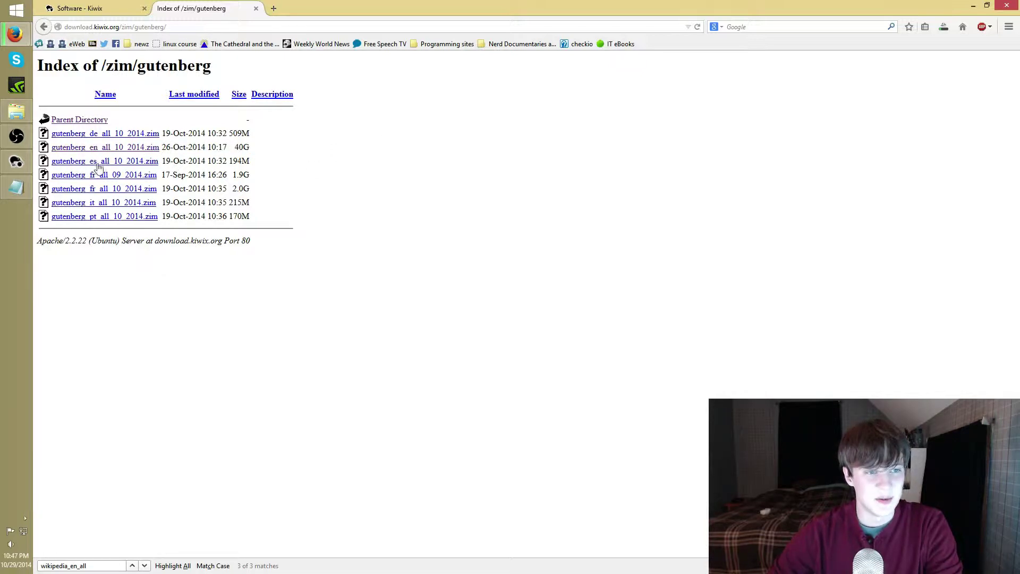
left_click_drag(262, 148, 53, 152)
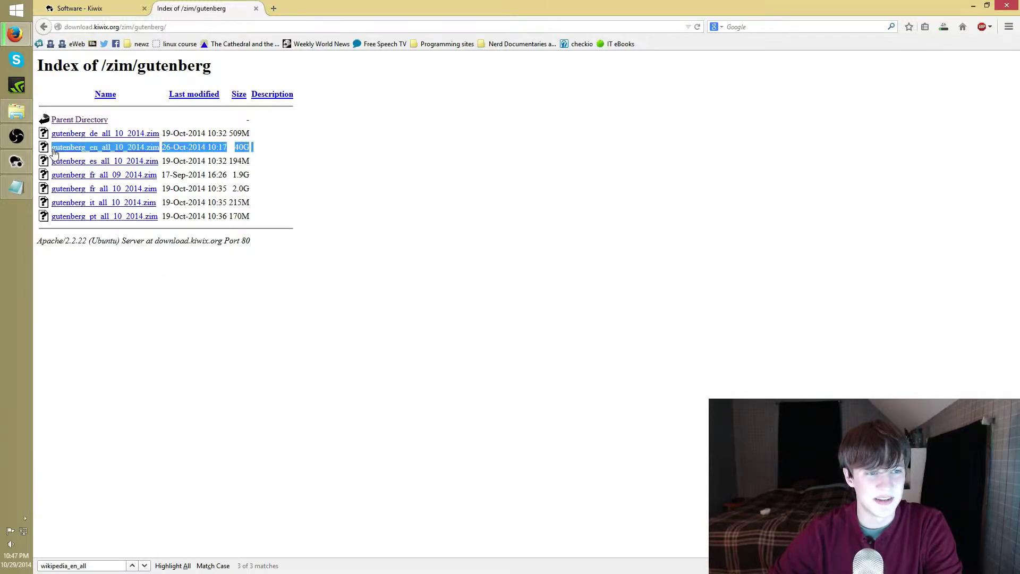
left_click(269, 142)
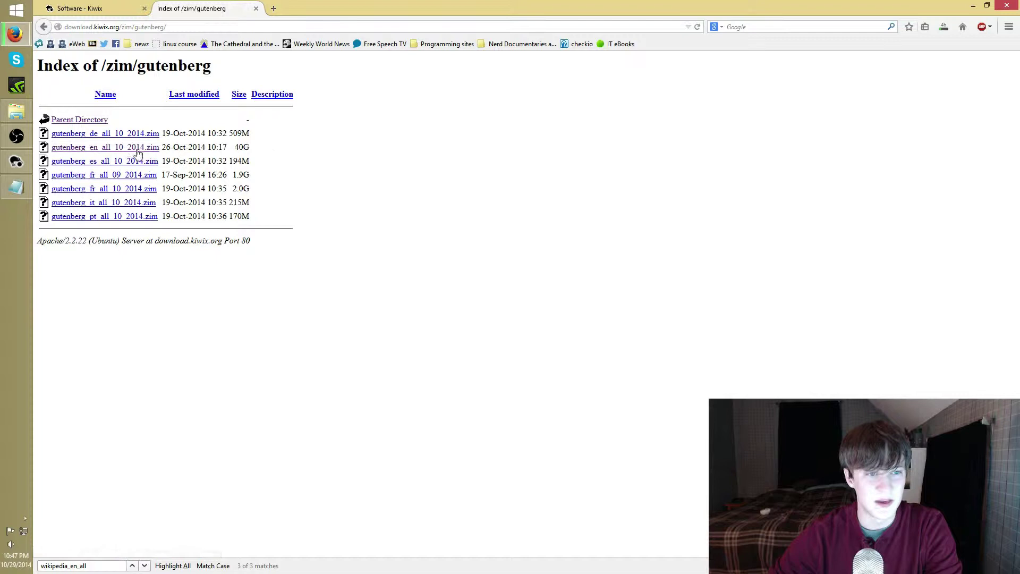
left_click_drag(266, 148, 234, 149)
left_click(285, 149)
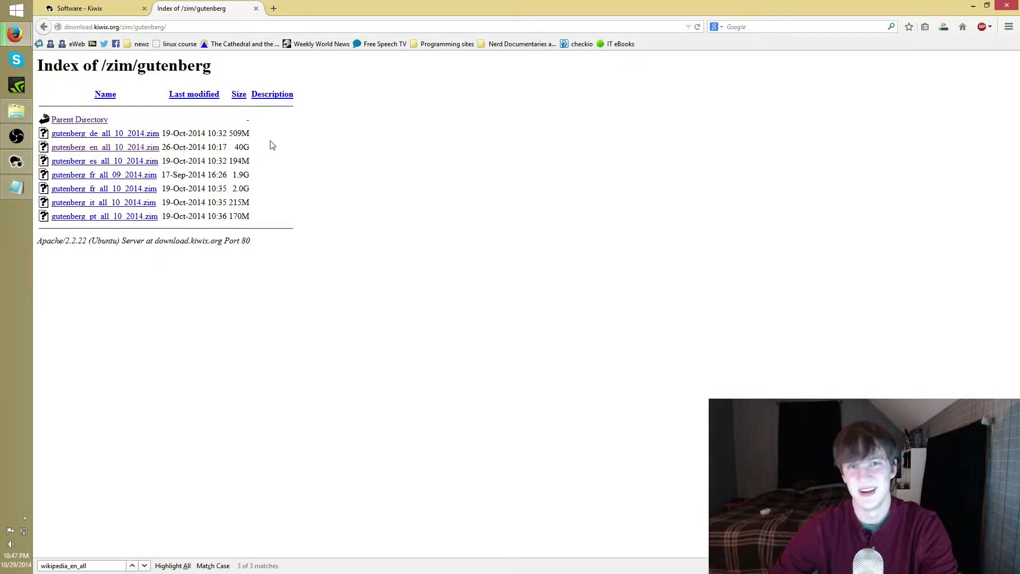
Step: Return to the zim index and open the ted folder to examine its topic files and their sizes
left_click(44, 27)
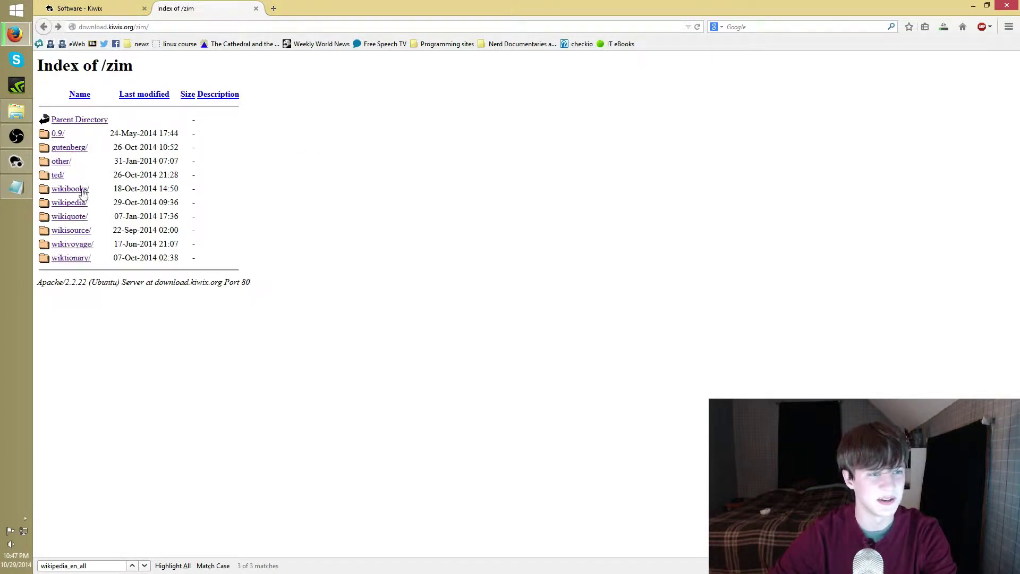
left_click(57, 175)
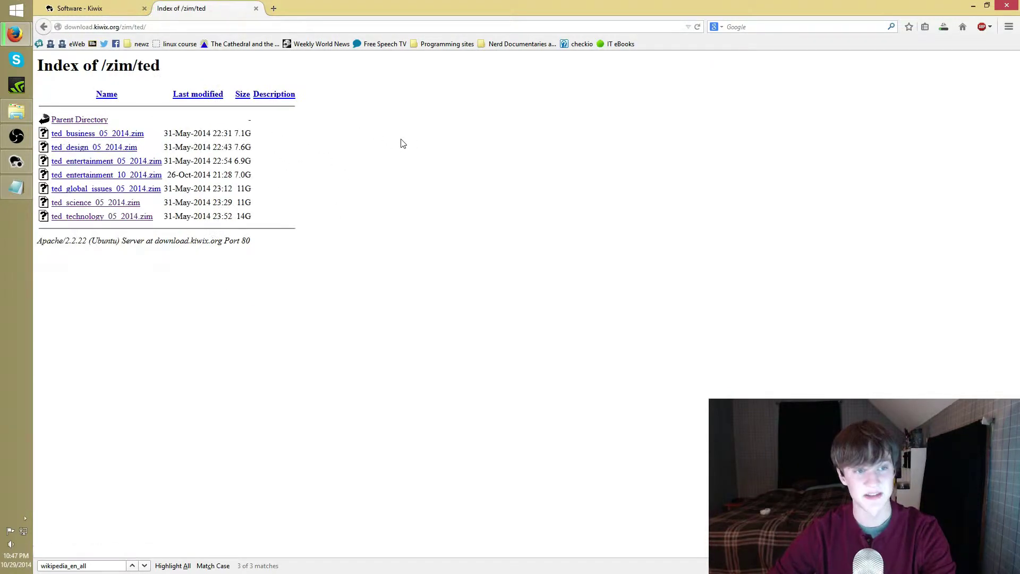
left_click_drag(309, 221, 53, 203)
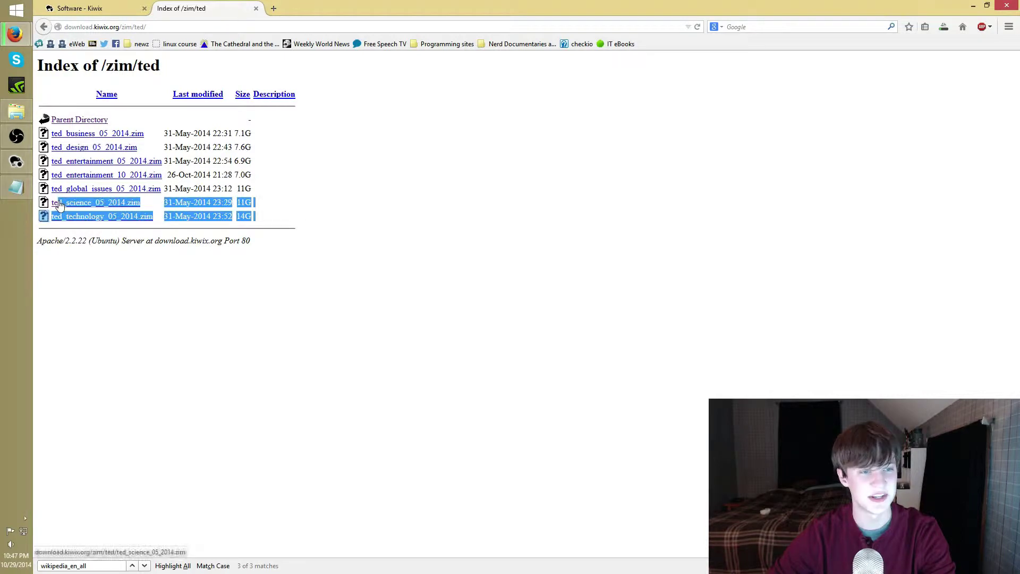
left_click(371, 218)
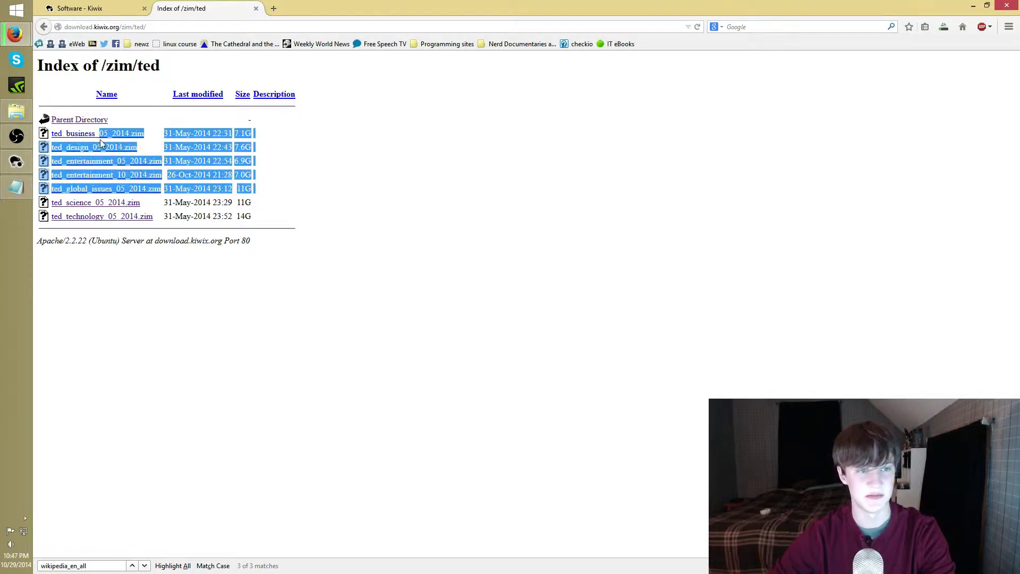
left_click(410, 152)
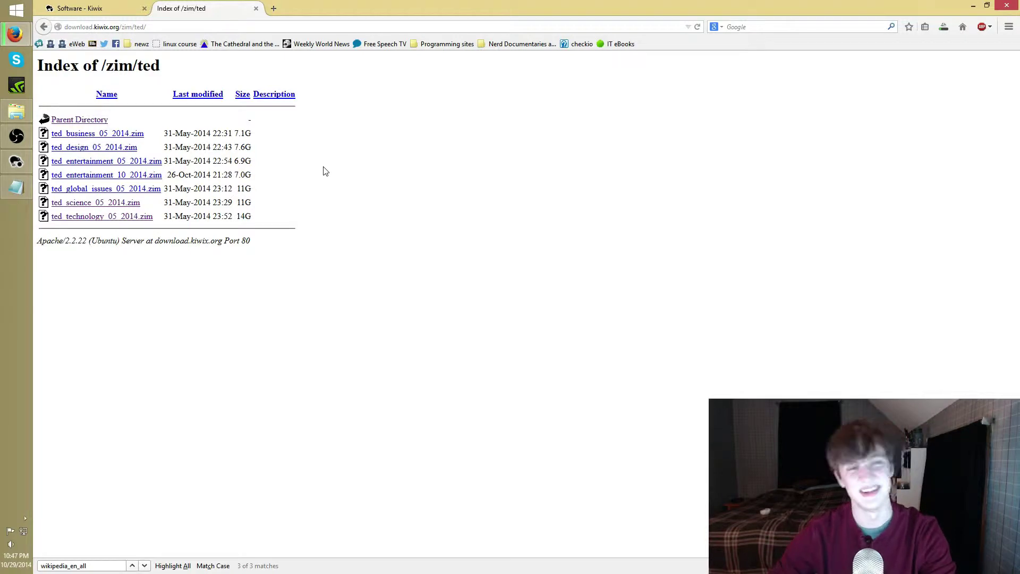
left_click_drag(324, 198, 274, 168)
left_click(275, 168)
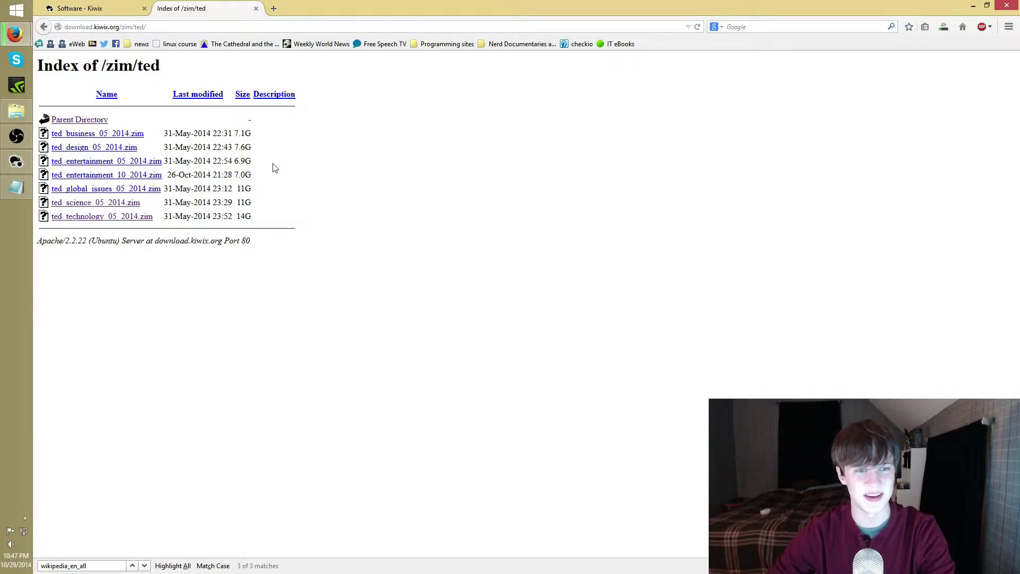
Step: Return to the zim index and open the wikibooks folder
left_click(43, 27)
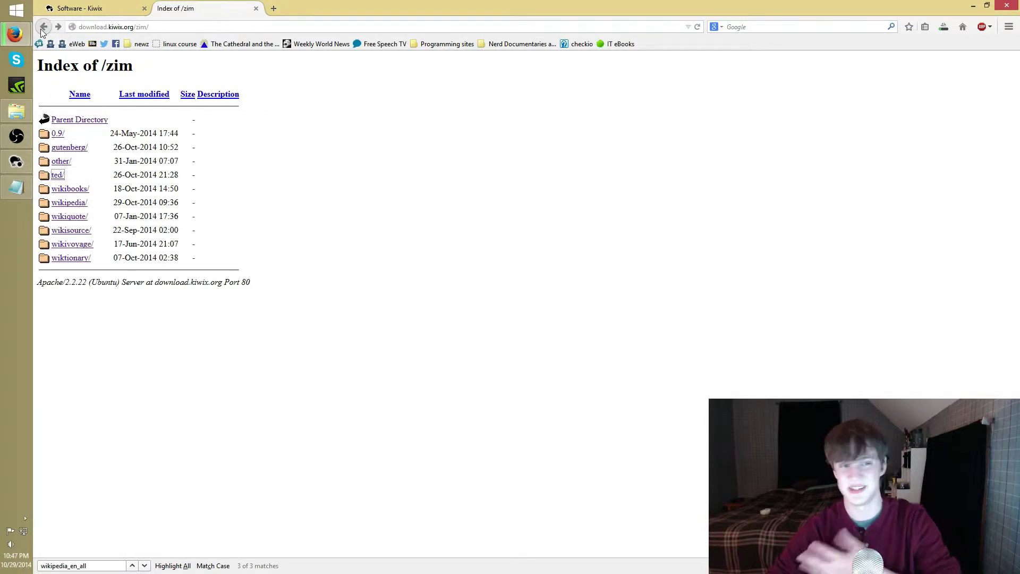
left_click(62, 191)
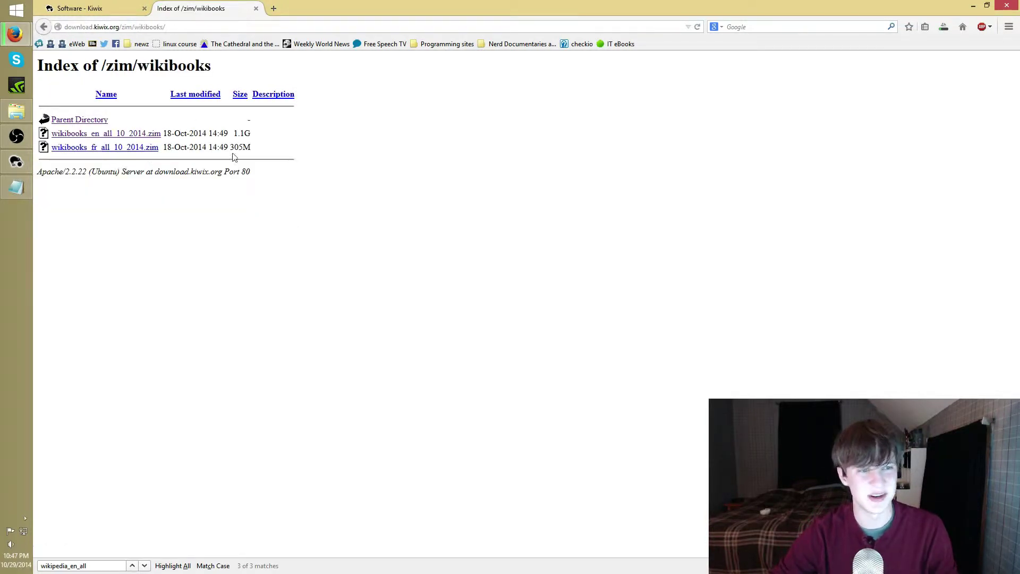
Step: Check the size of wikibooks_en_all_10_2014.zim, and return to the zim index to browse the wikipedia folder's file list
left_click_drag(234, 157, 253, 144)
left_click(273, 136)
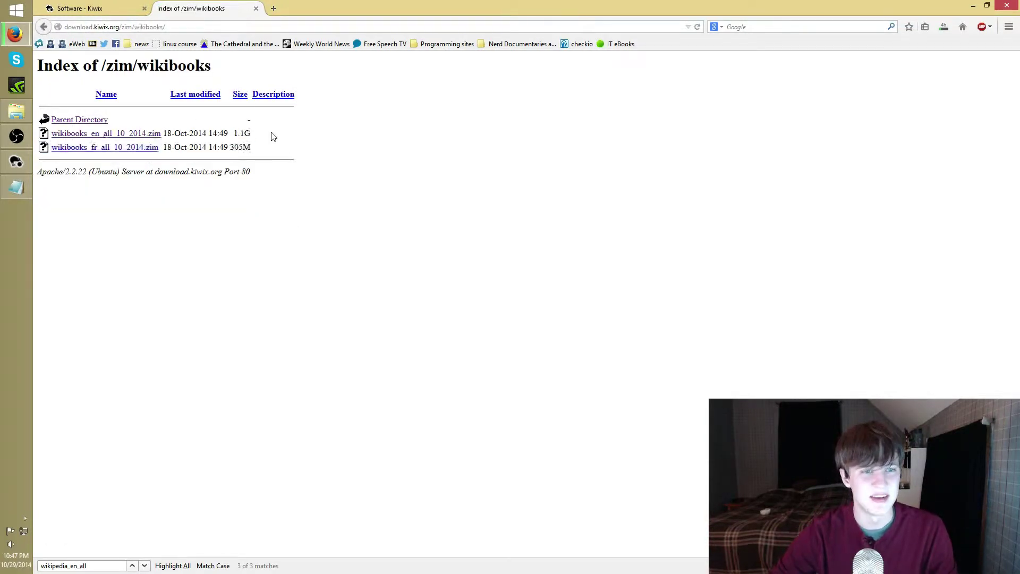
left_click(43, 27)
left_click(72, 207)
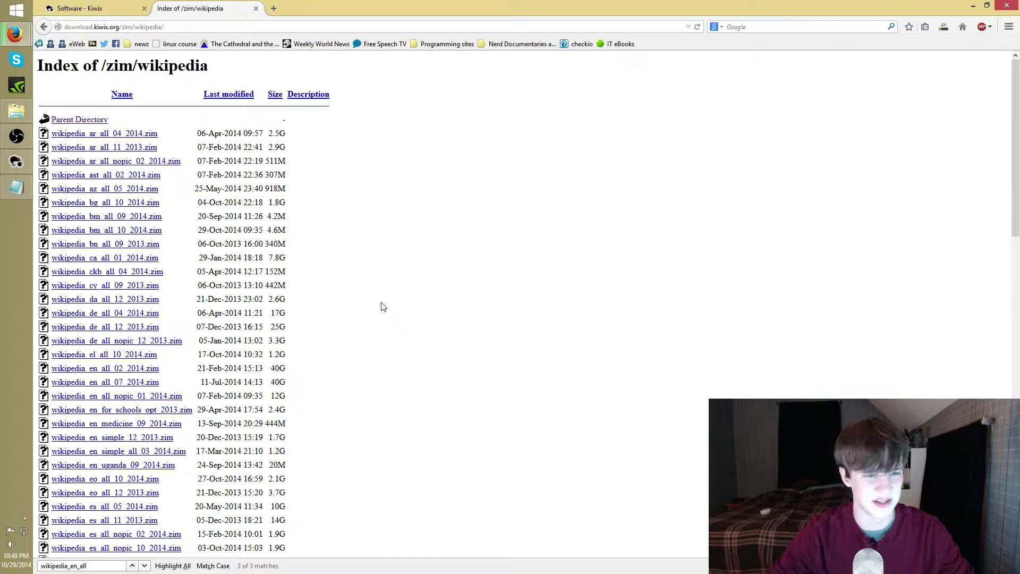
scroll(382, 308, "down", 5)
scroll(381, 336, "down", 3)
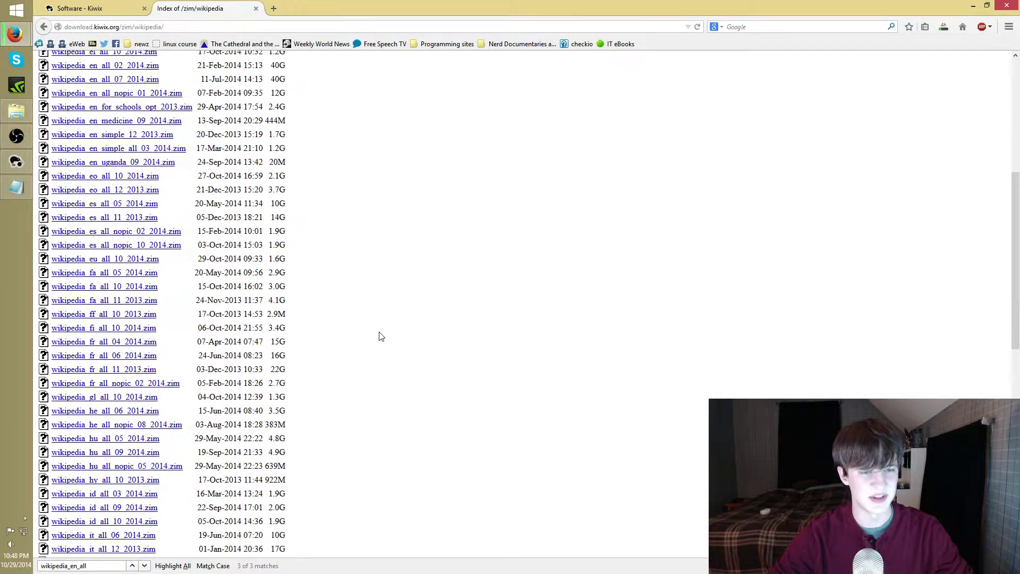
scroll(382, 335, "up", 15)
Step: Return to the zim index and open the 0.9 folder to look through its older ZIM files
left_click(44, 26)
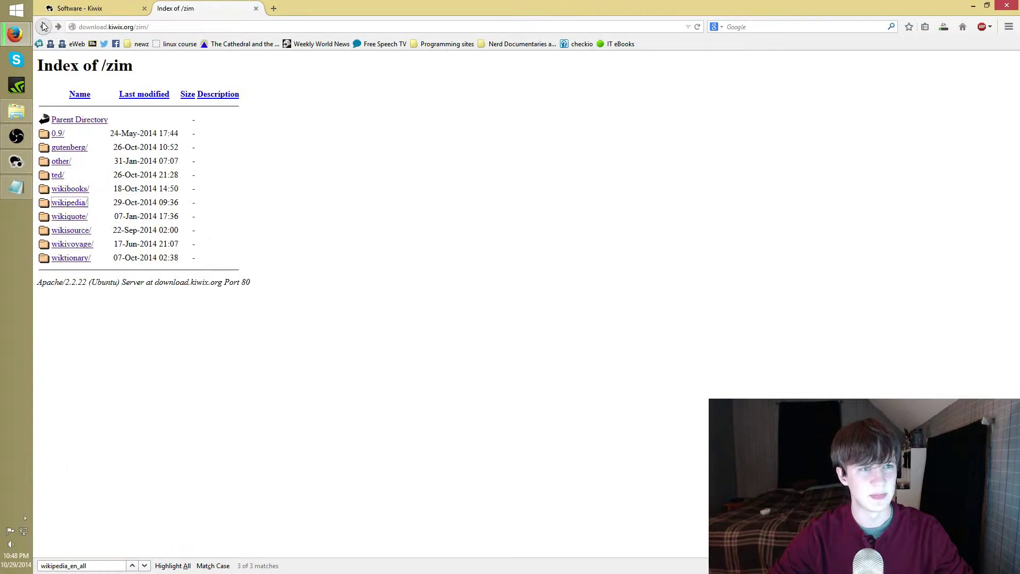
left_click(58, 133)
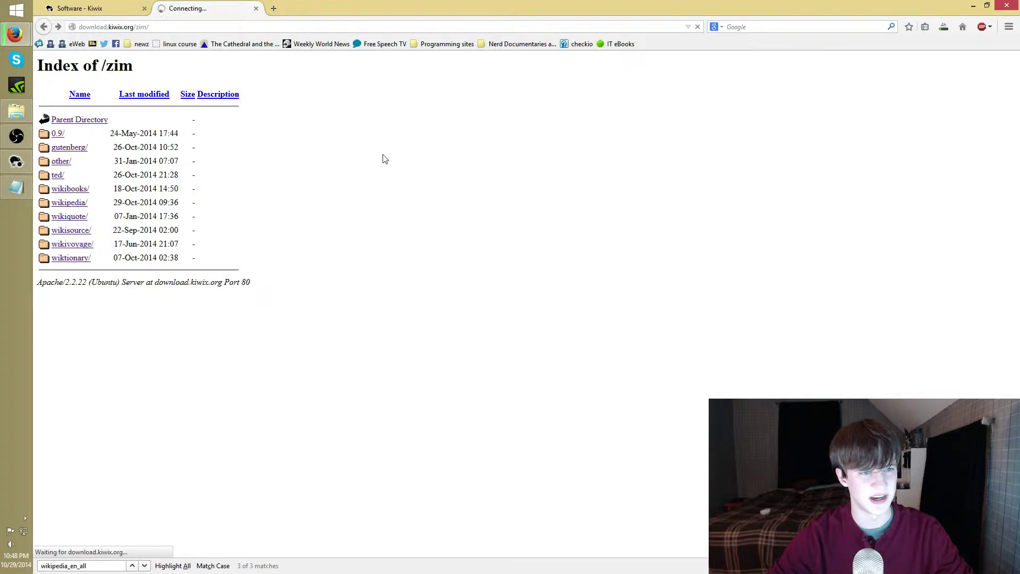
scroll(439, 162, "down", 5)
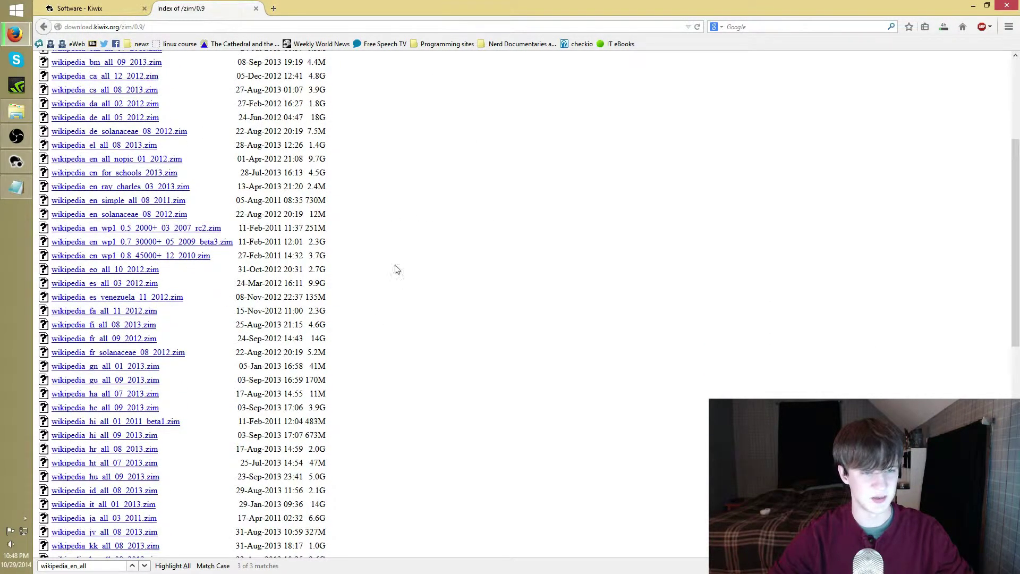
scroll(393, 268, "up", 5)
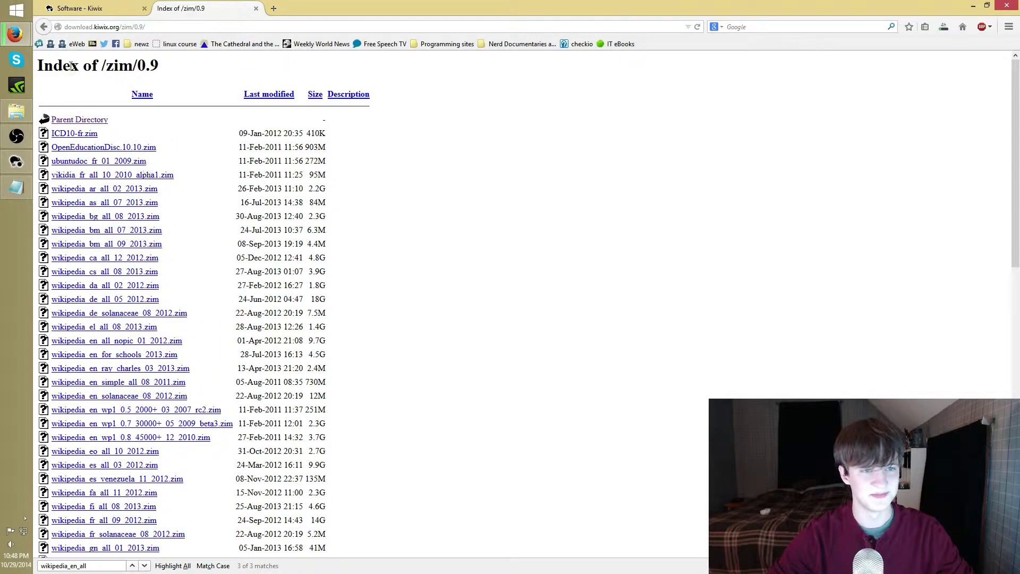
Step: Return to the zim index and reopen the wikipedia folder
left_click(43, 27)
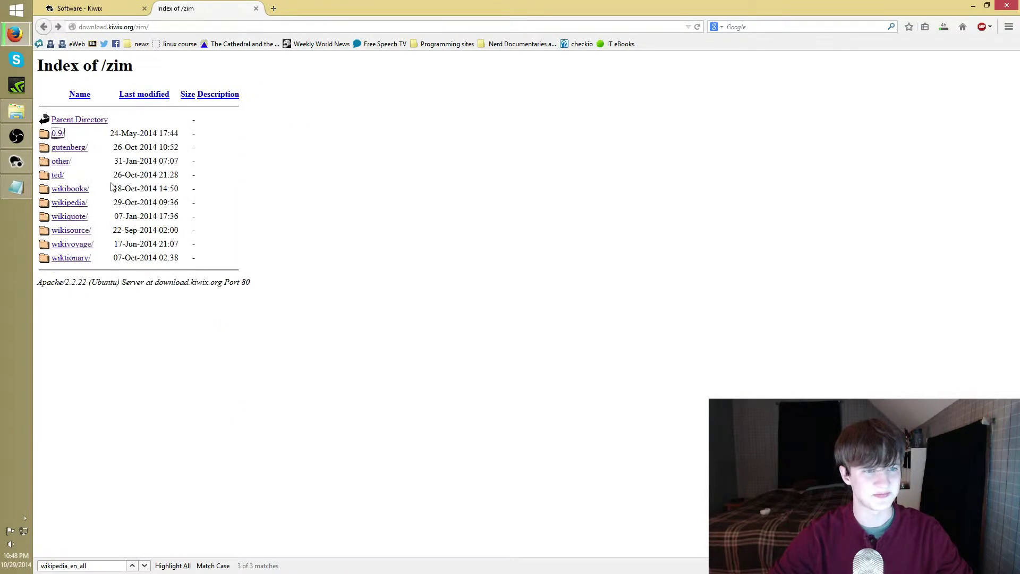
left_click(77, 206)
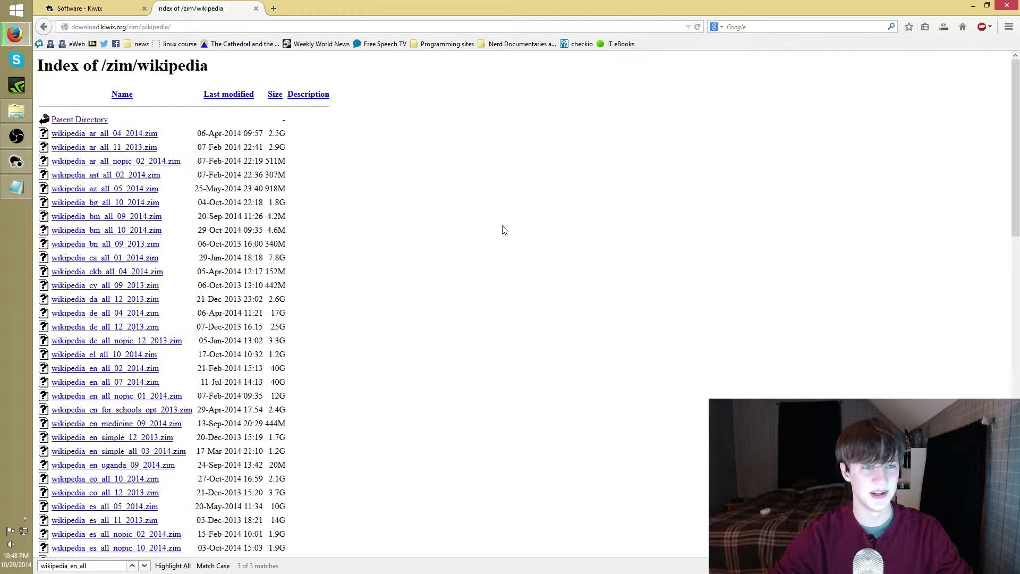
scroll(508, 226, "down", 3)
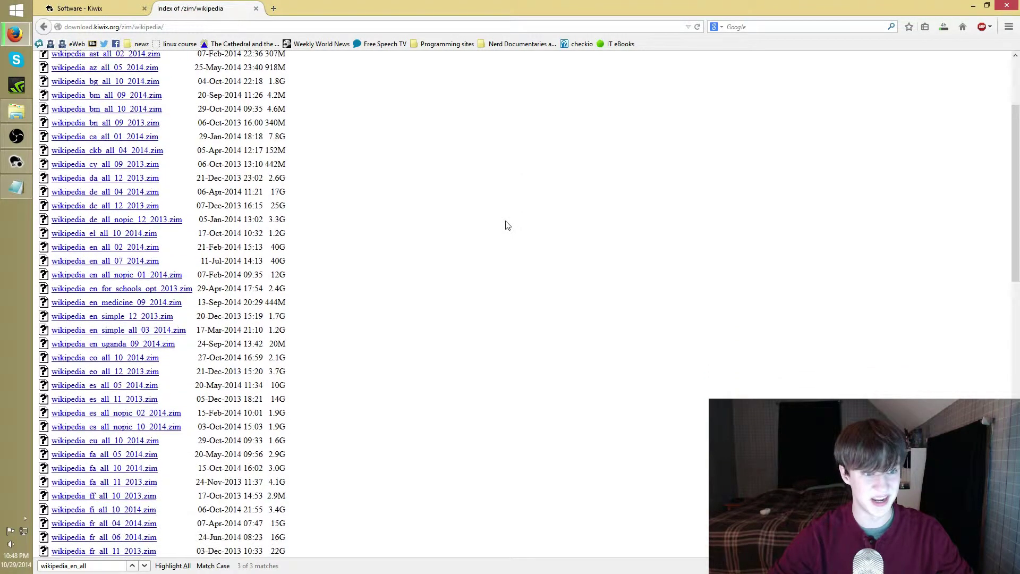
Step: Search the page for "wikipedia_en_all" and go through the matching files up to wikipedia_en_all_07_2014.zim
key("ctrl+f")
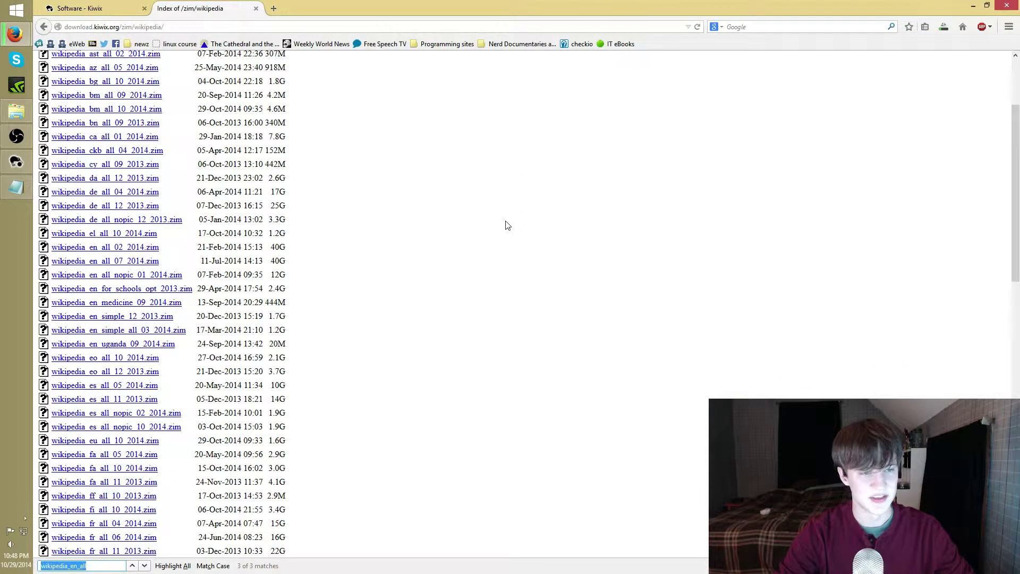
type("wikip")
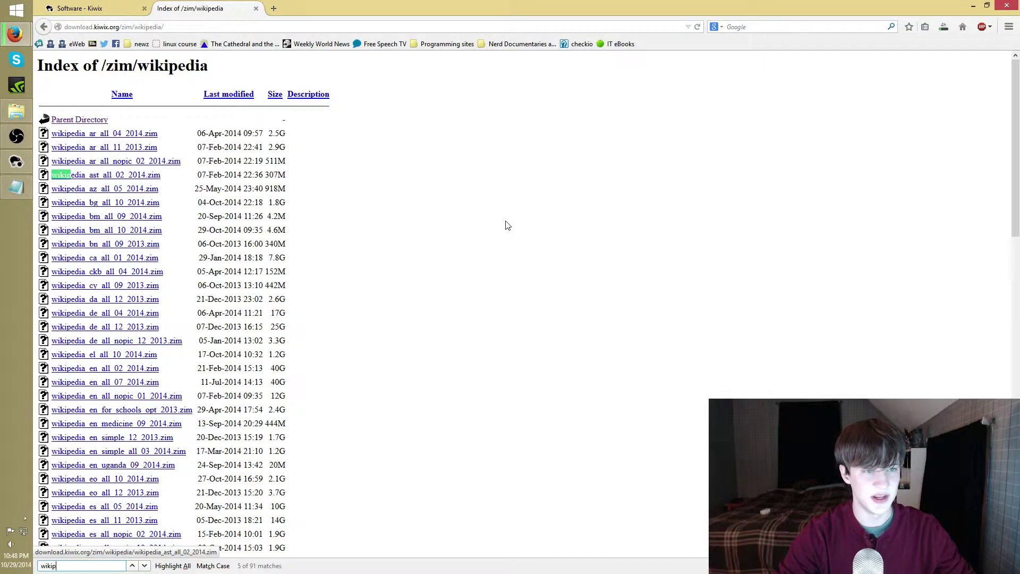
type("edia_en")
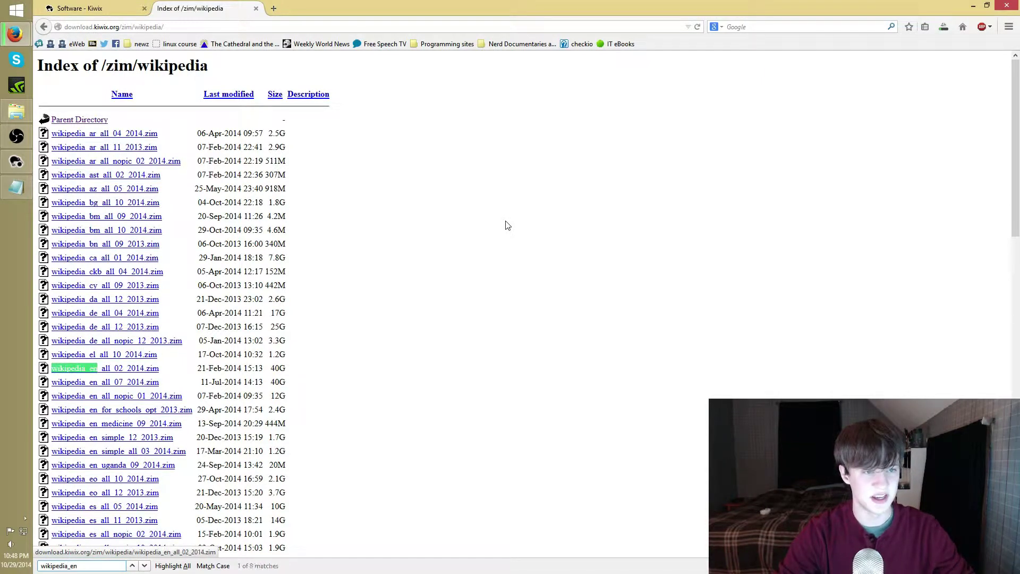
key("Return")
key("Return")
key("Return")
key("Return")
key("Return")
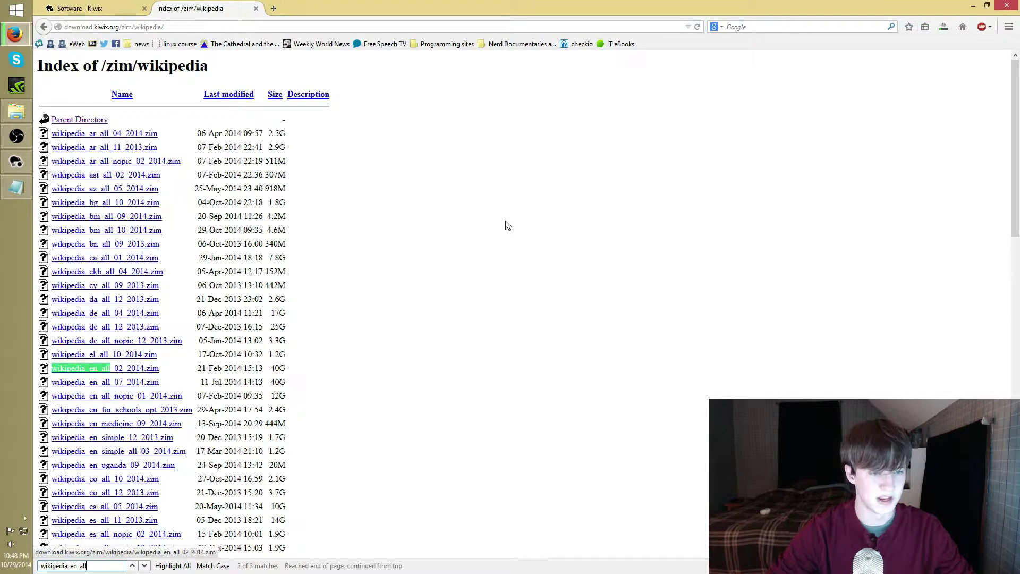
key("Return")
key("Return")
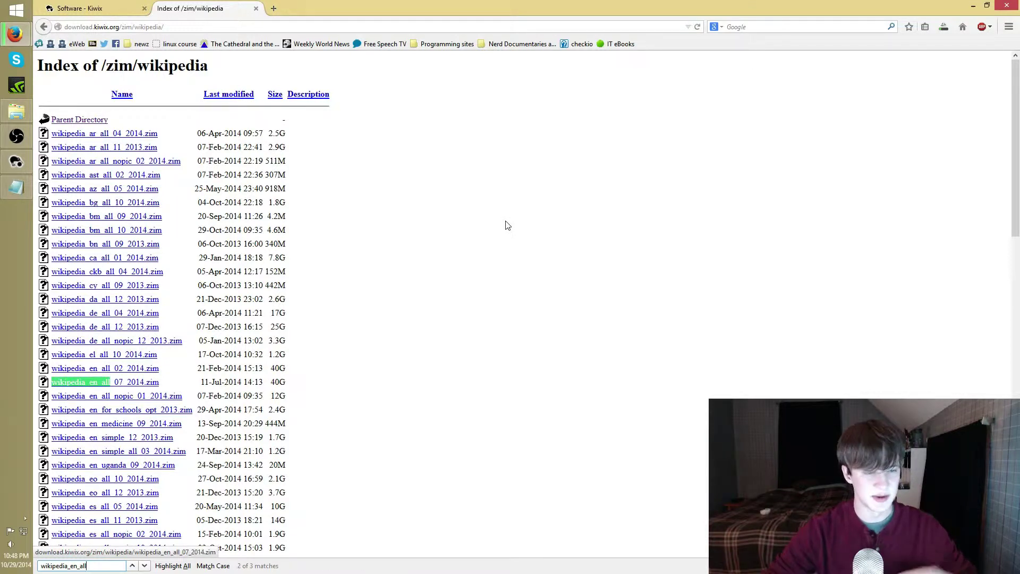
Step: Check the sizes of the complete English Wikipedia files wikipedia_en_all_02_2014.zim and wikipedia_en_all_07_2014.zim
left_click_drag(290, 368, 269, 378)
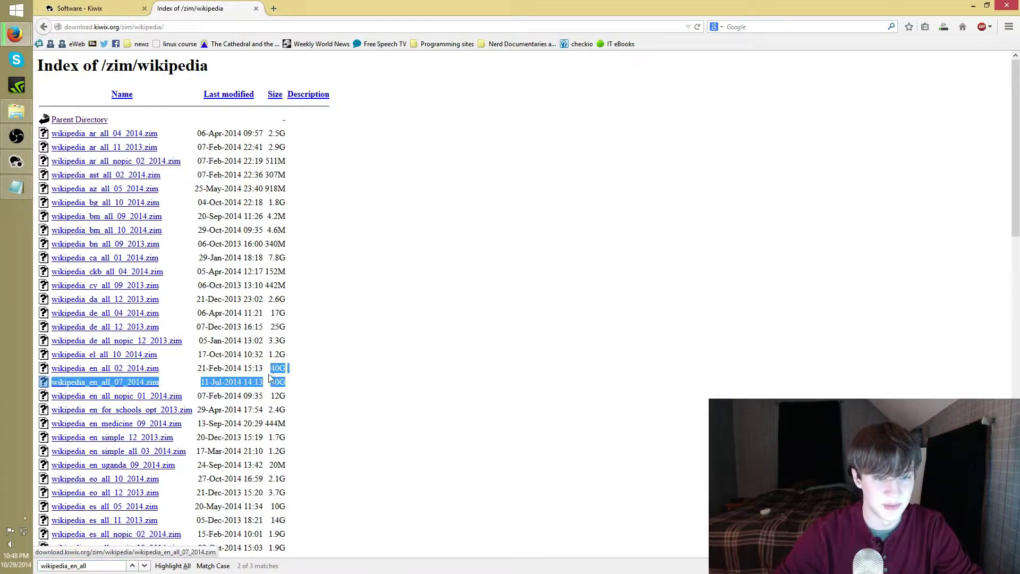
left_click(336, 374)
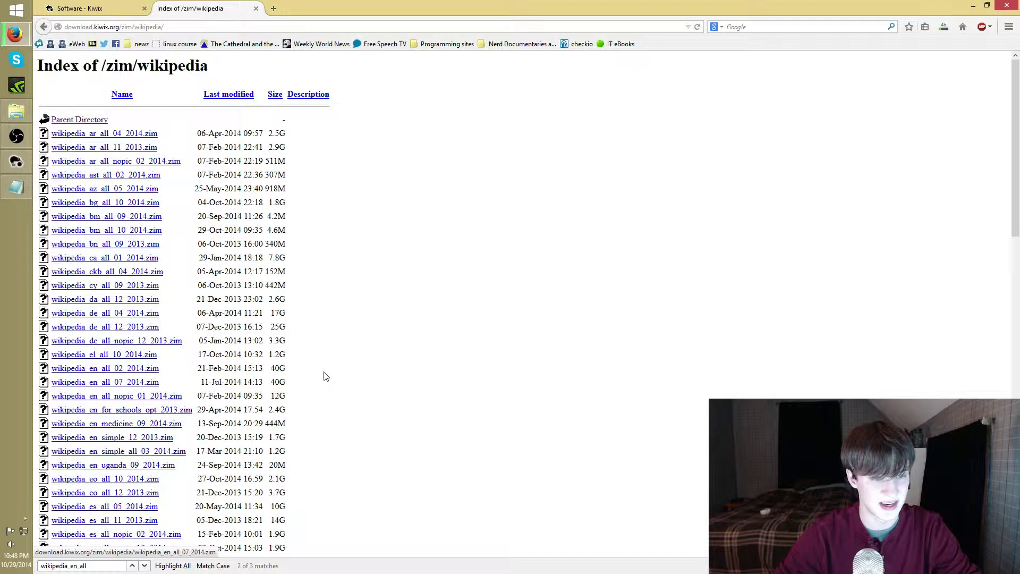
triple_click(274, 378)
left_click(307, 370)
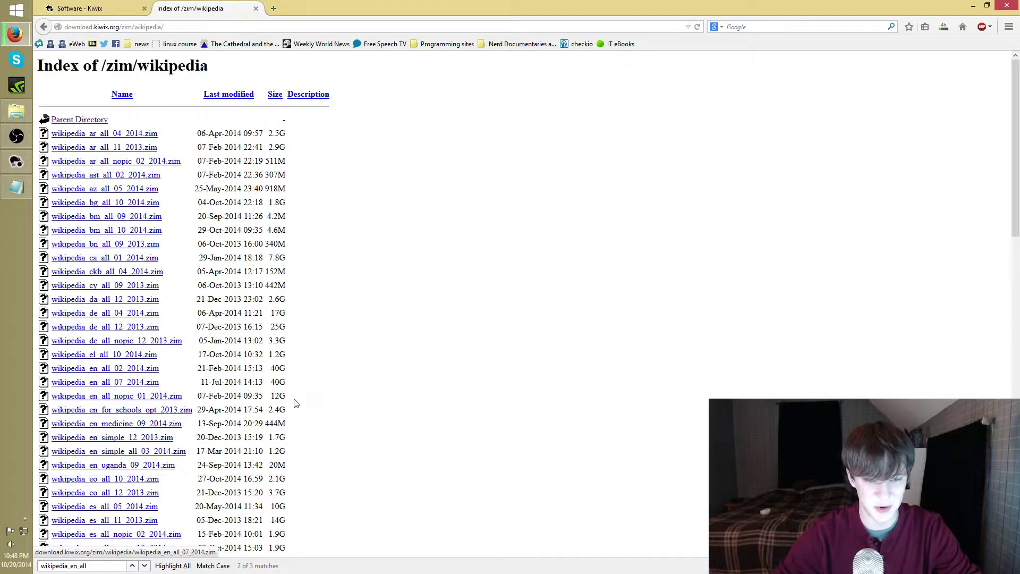
Step: Check the size of the picture-free English file wikipedia_en_all_nopic_01_2014.zim
left_click_drag(286, 395, 270, 396)
left_click(302, 397)
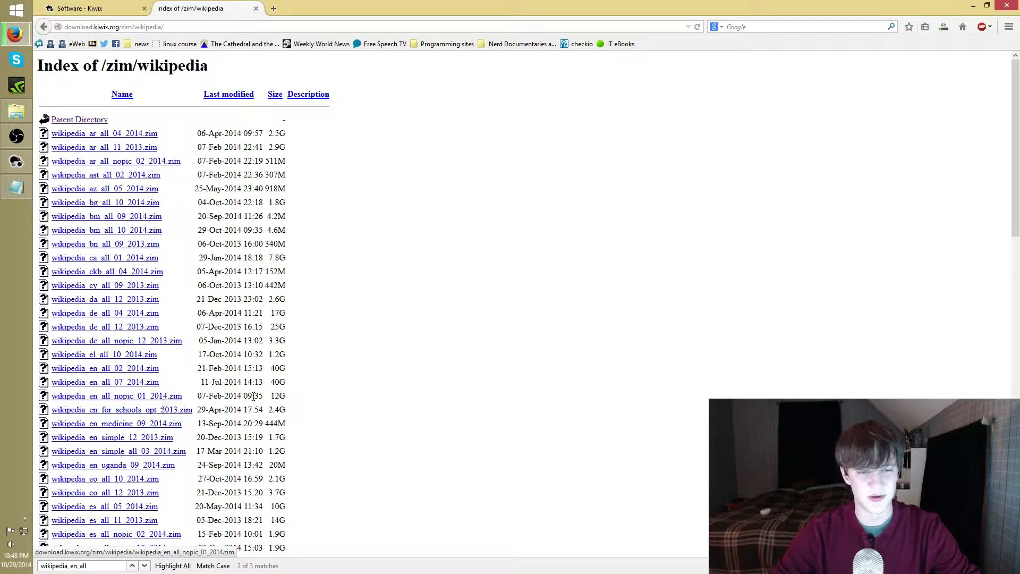
left_click_drag(287, 399, 274, 398)
left_click(295, 399)
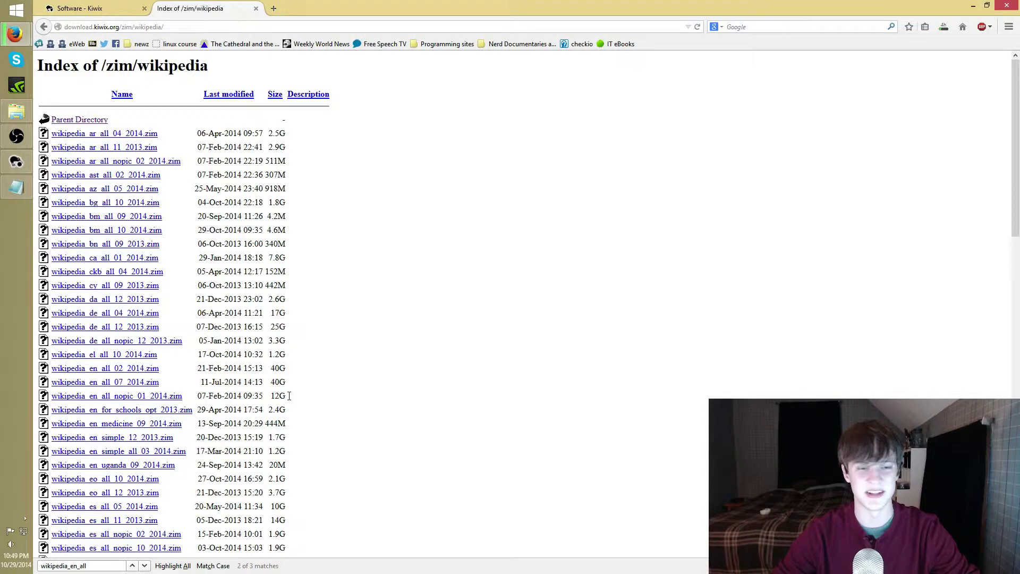
Step: Compare the picture-free English Wikipedia file's size with the sizes of the two full versions
left_click_drag(290, 396, 312, 367)
left_click(314, 386)
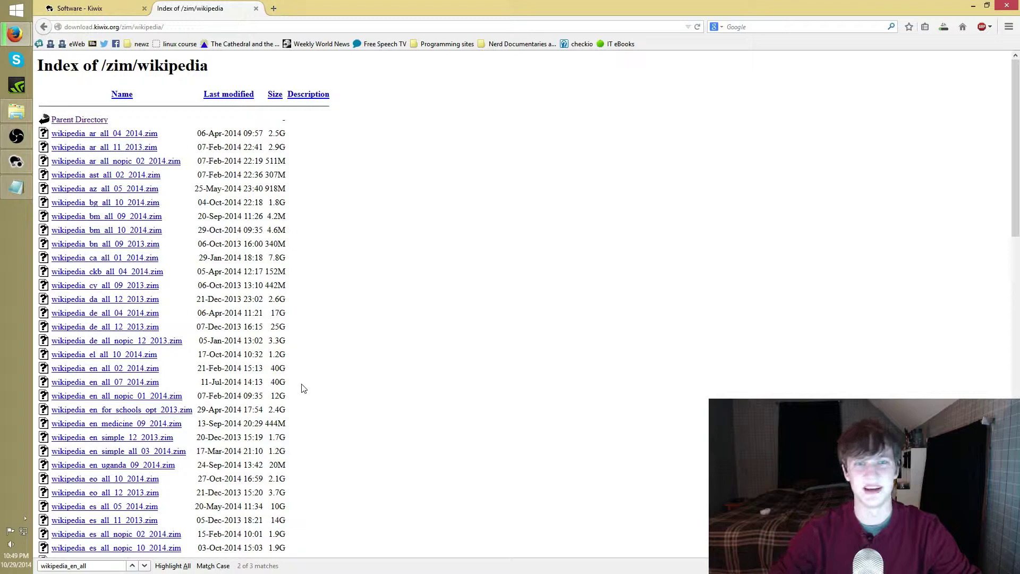
left_click_drag(292, 391, 273, 369)
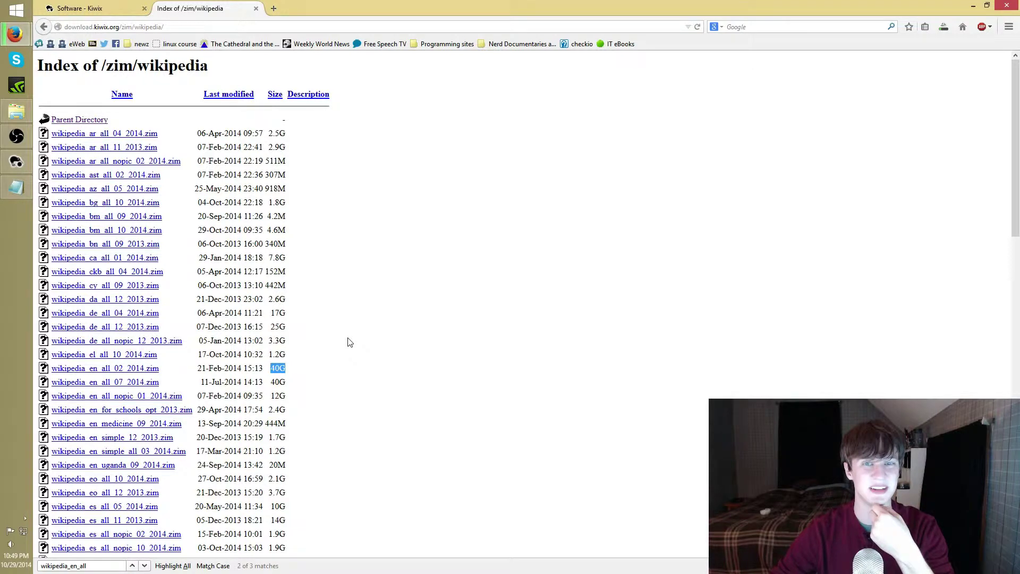
left_click(313, 363)
left_click_drag(292, 371, 318, 365)
left_click(319, 364)
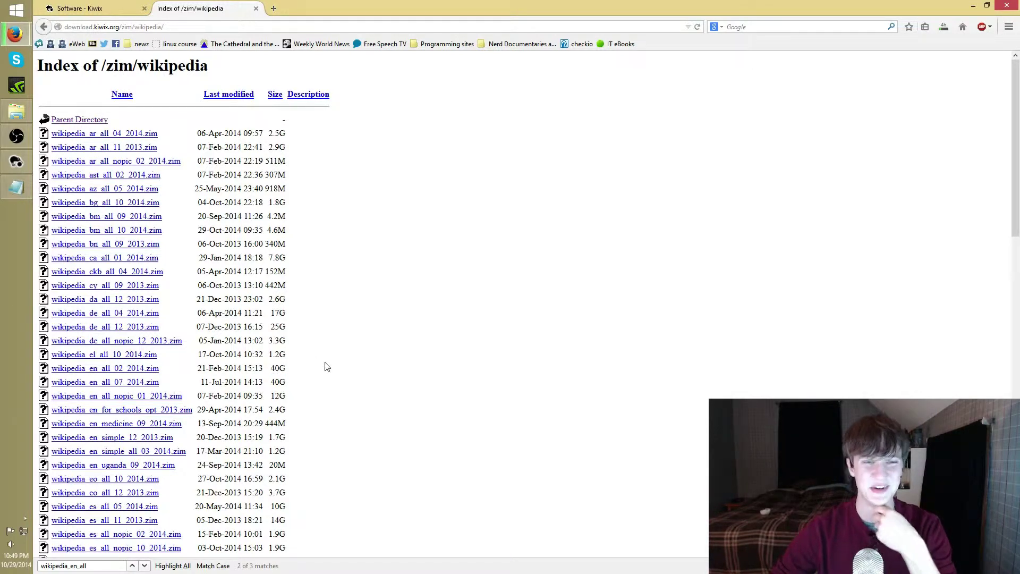
Step: Return to the zim index and visit the wikiquote and wikisource folders in turn, going back to the index after each
left_click(43, 28)
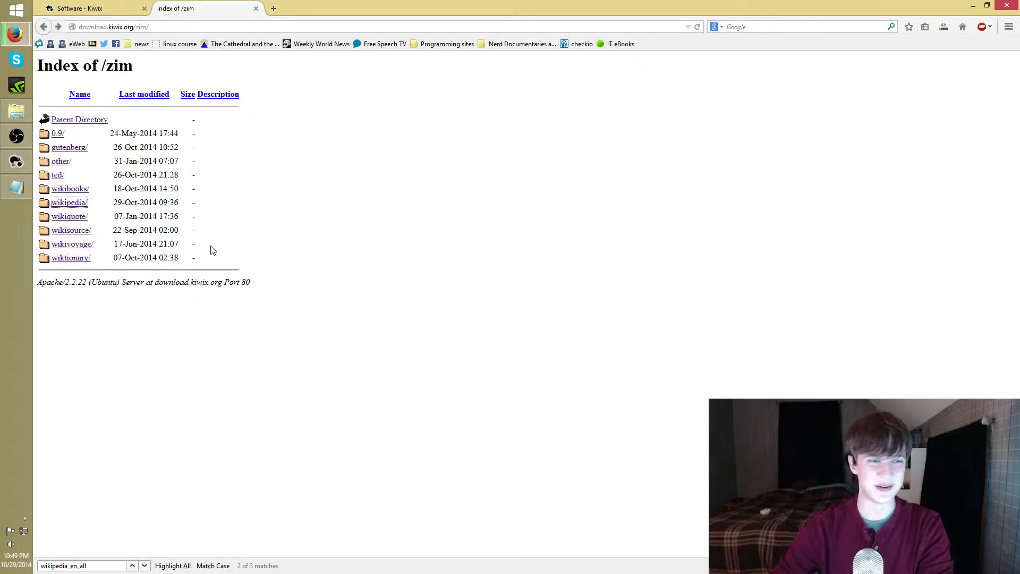
left_click(319, 229)
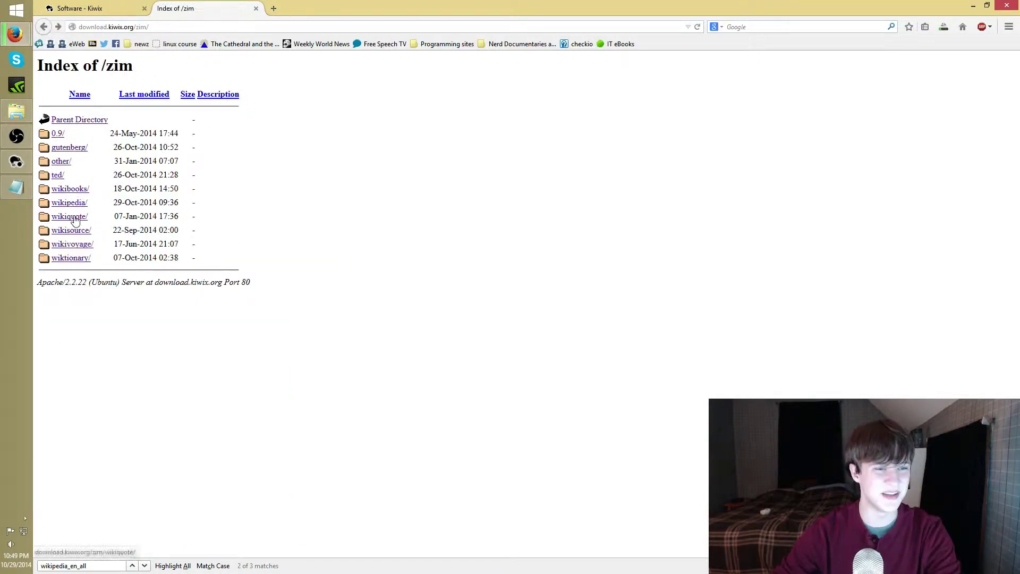
left_click(74, 219)
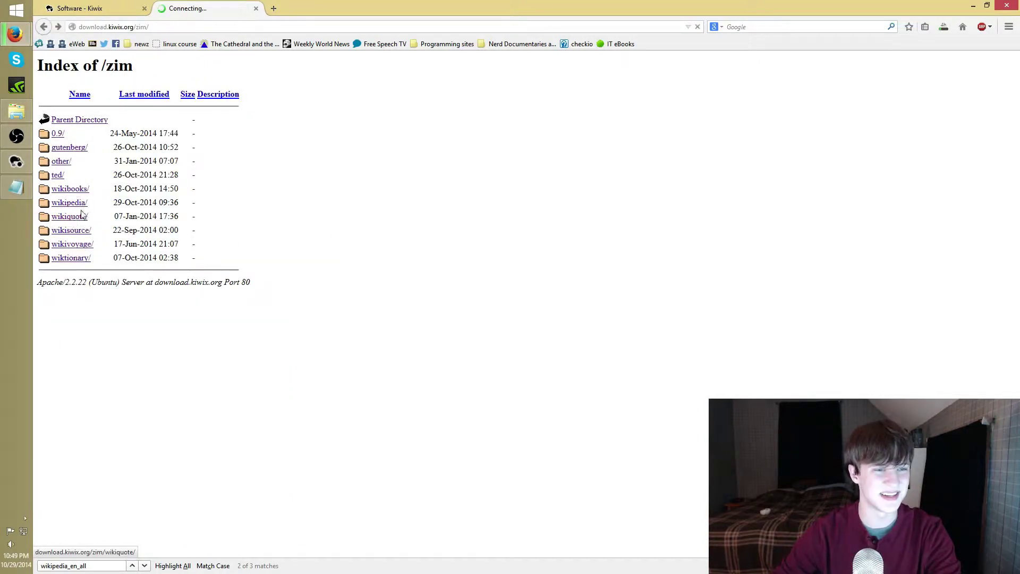
left_click(44, 27)
left_click(51, 26)
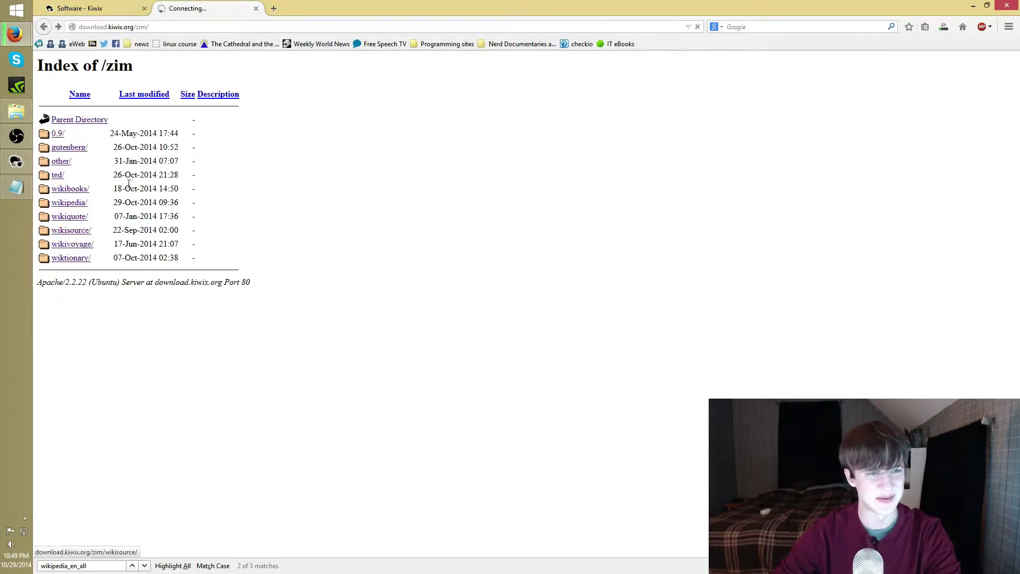
left_click(51, 23)
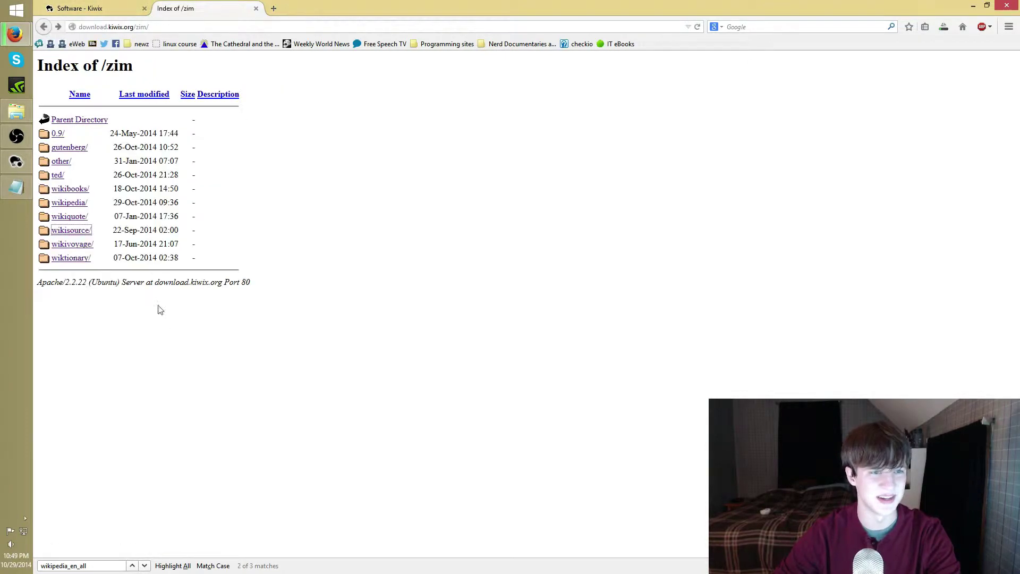
Step: Open the wikivoyage folder and check the size of wikivoyage_en_all_06_2014.zim
left_click(79, 248)
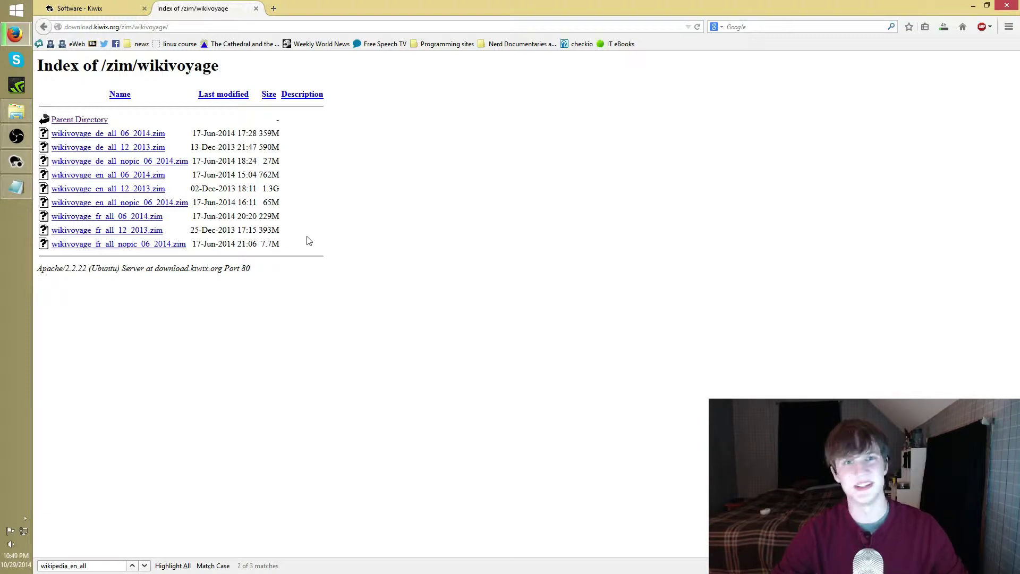
left_click_drag(359, 227, 106, 147)
left_click(43, 27)
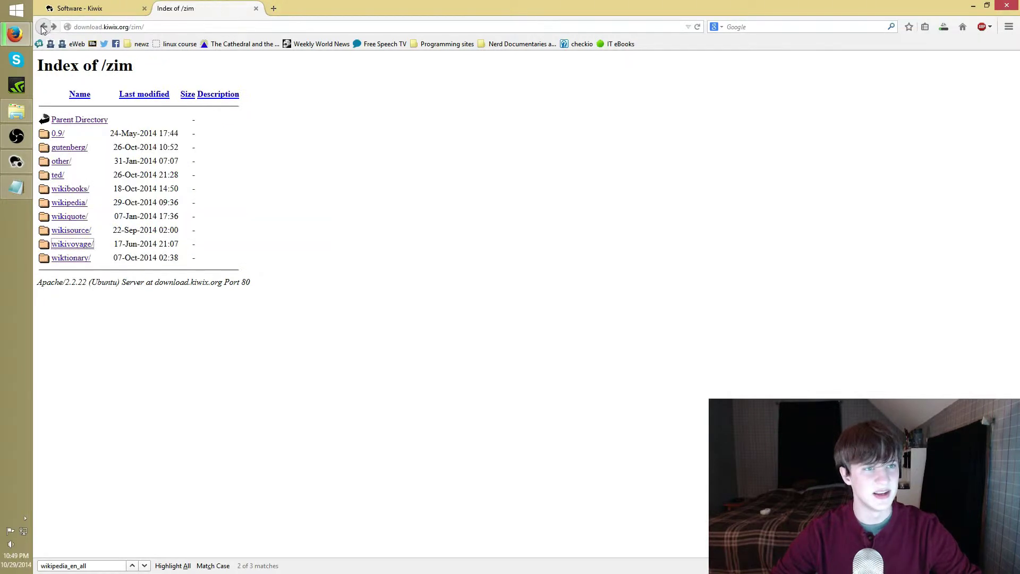
left_click(58, 27)
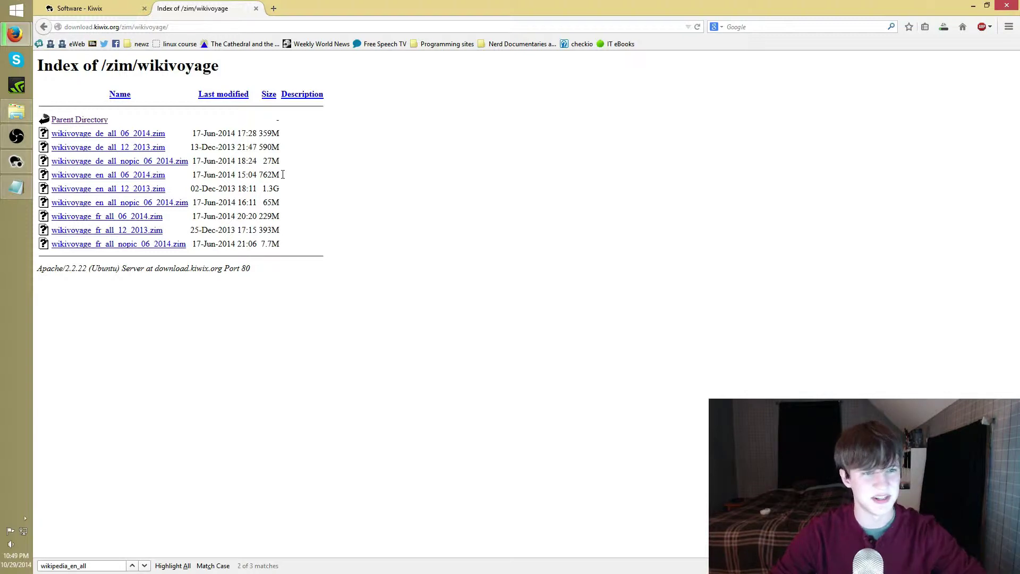
left_click_drag(283, 174, 263, 174)
left_click(303, 177)
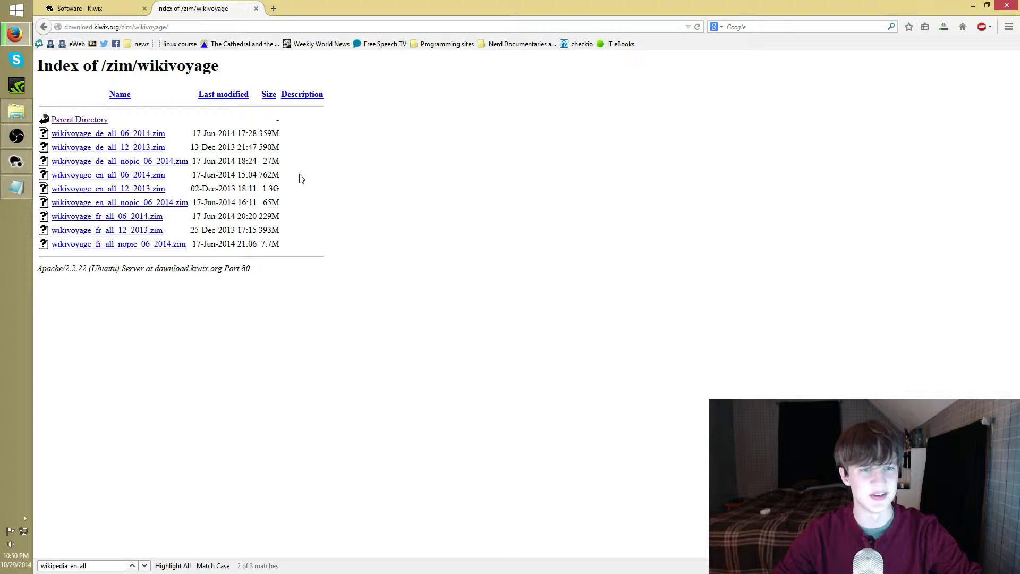
Step: Return to the zim index and open the wiktionary folder to examine wiktionary_en_all_12_2013.zim
left_click(44, 27)
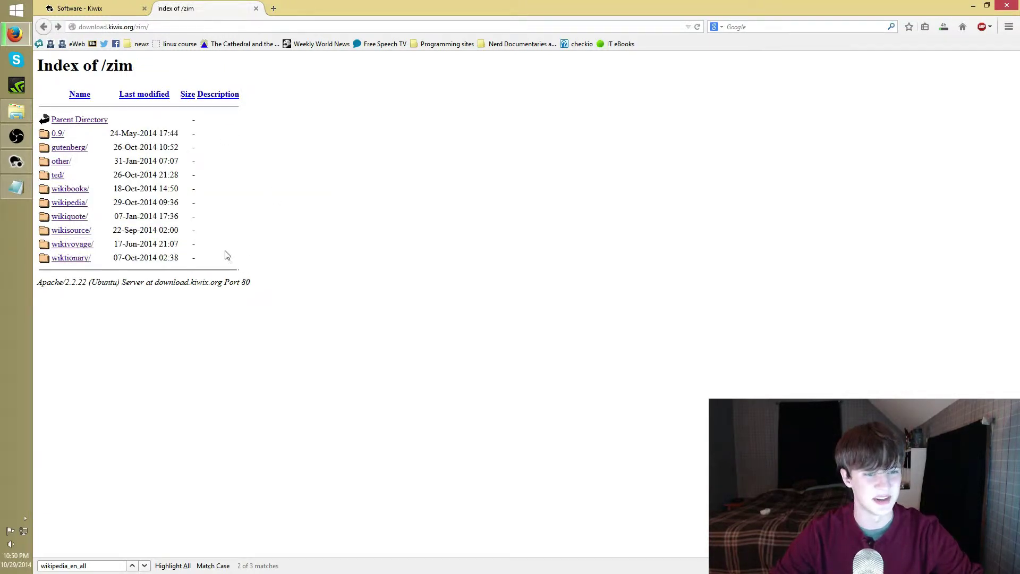
left_click(71, 260)
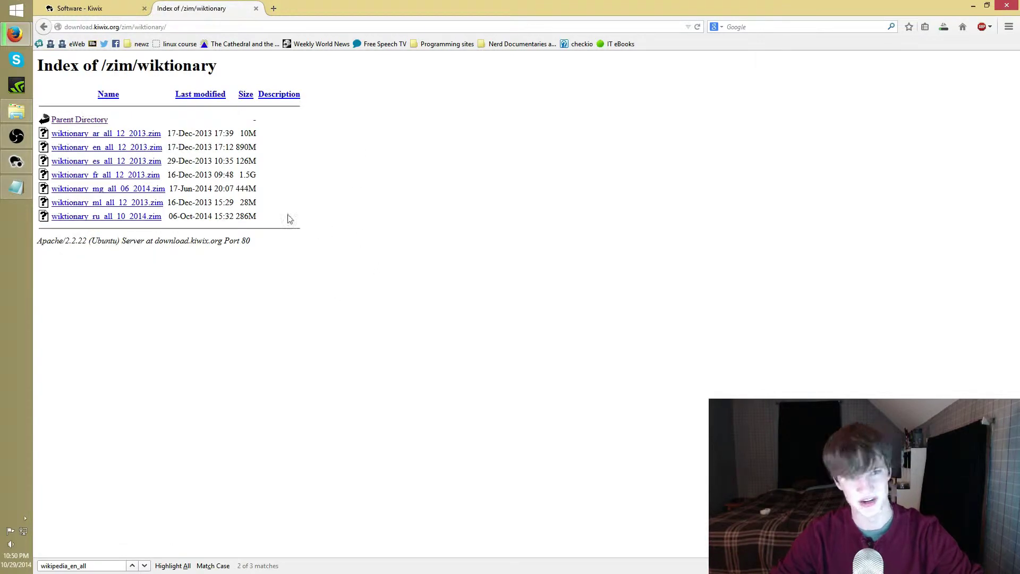
left_click_drag(288, 216, 176, 150)
left_click(292, 147)
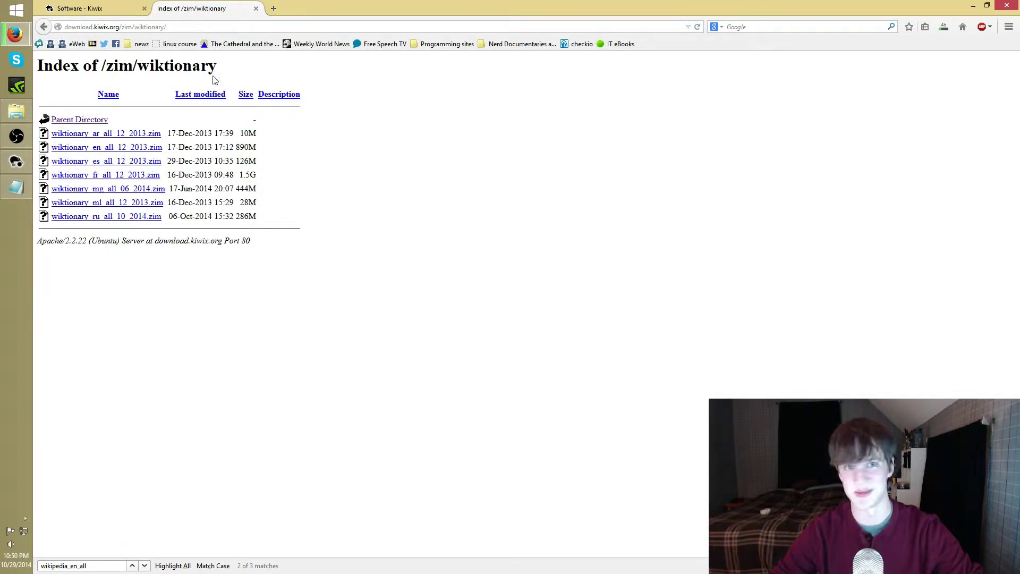
Step: Return to the zim index and check the progress of the ZIM file downloads
left_click(44, 26)
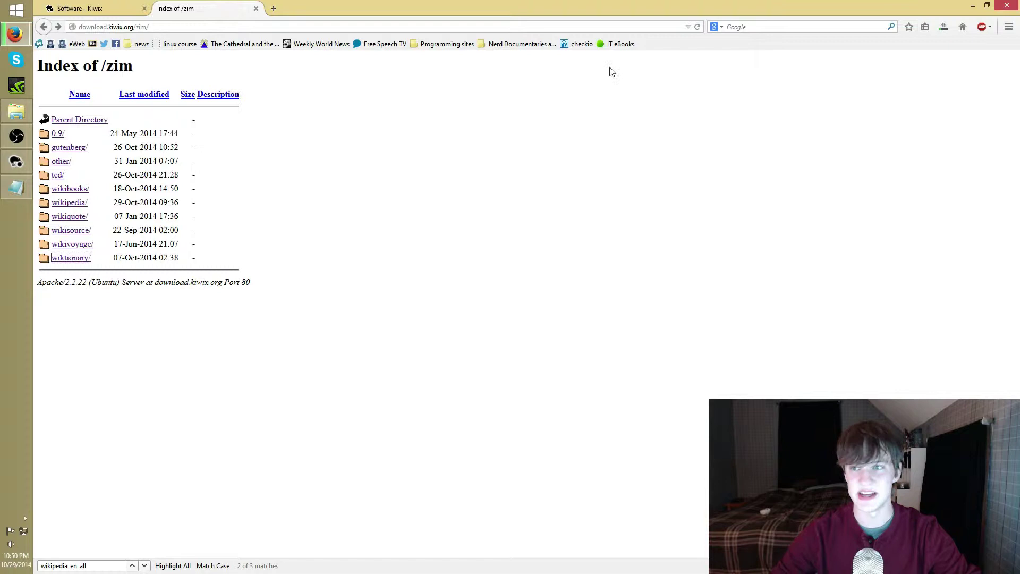
left_click(943, 27)
left_click(578, 153)
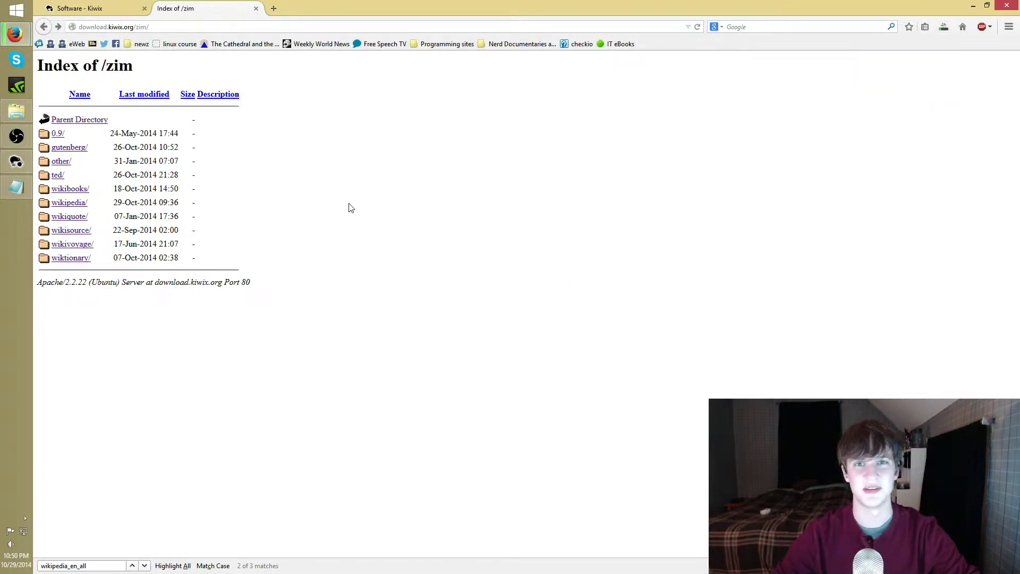
left_click(943, 26)
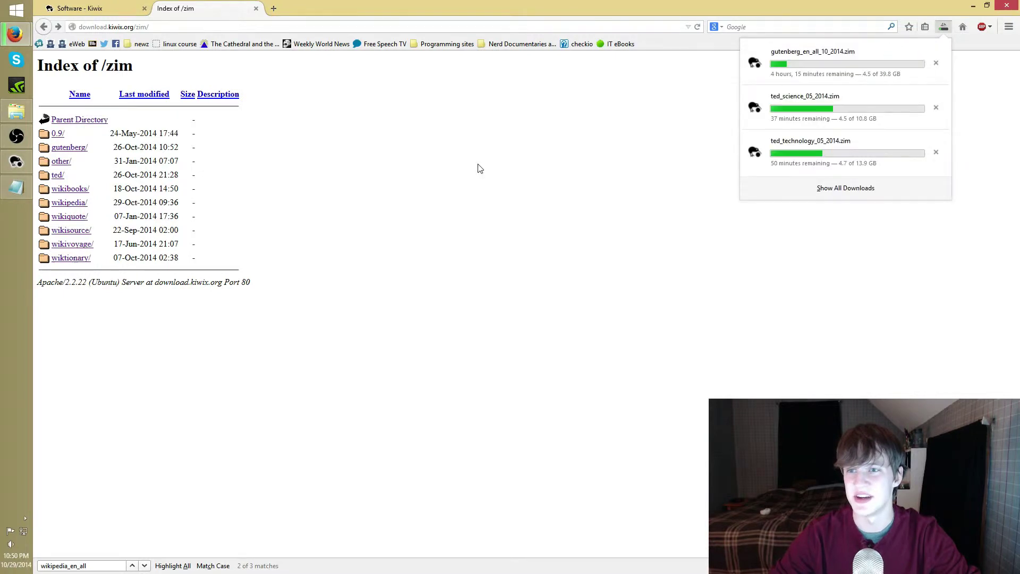
left_click(479, 168)
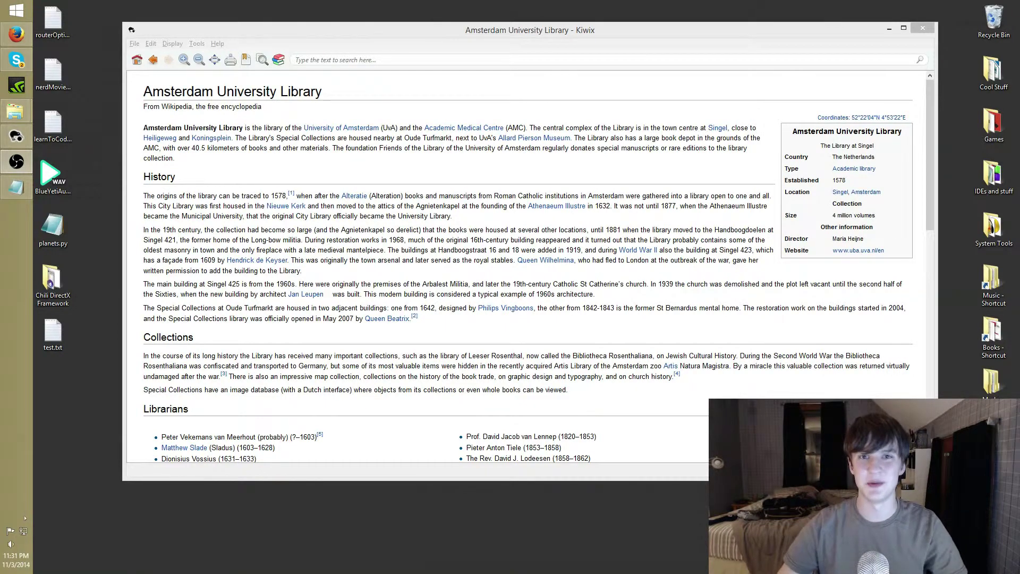
Step: Switch to Kiwix and open the library of downloaded ZIM files
left_click(376, 114)
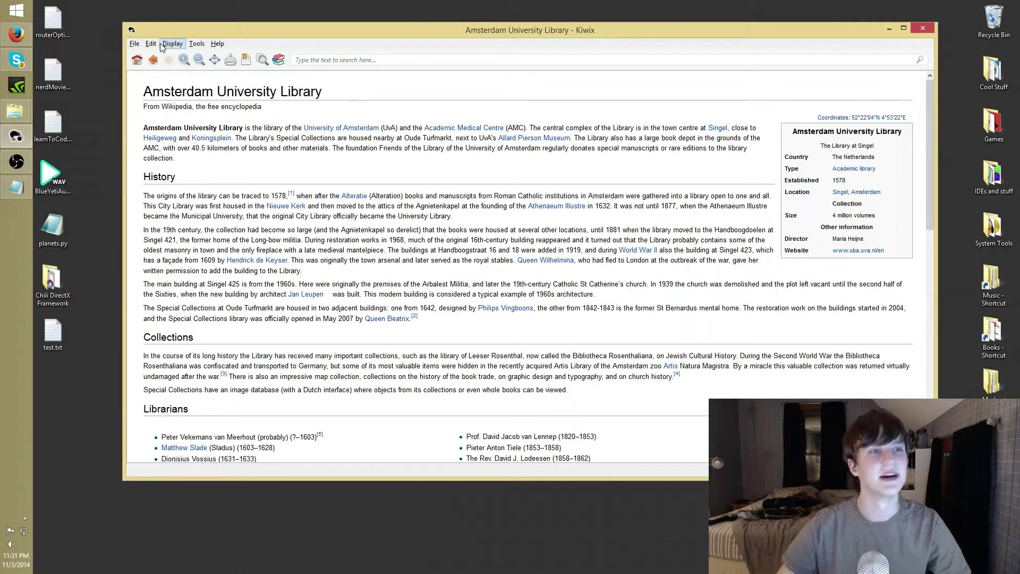
left_click(135, 44)
left_click(148, 58)
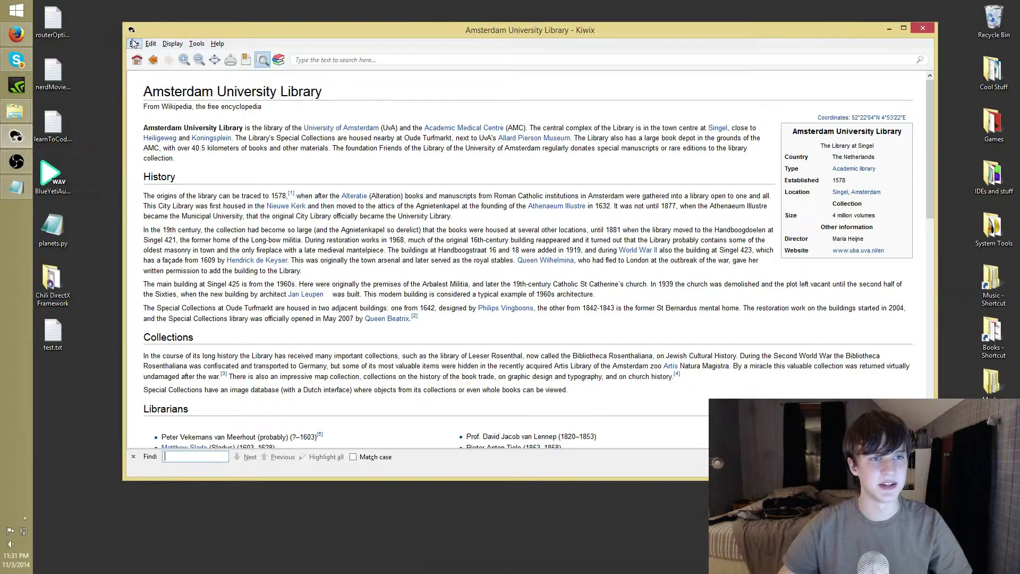
left_click(135, 43)
left_click(145, 57)
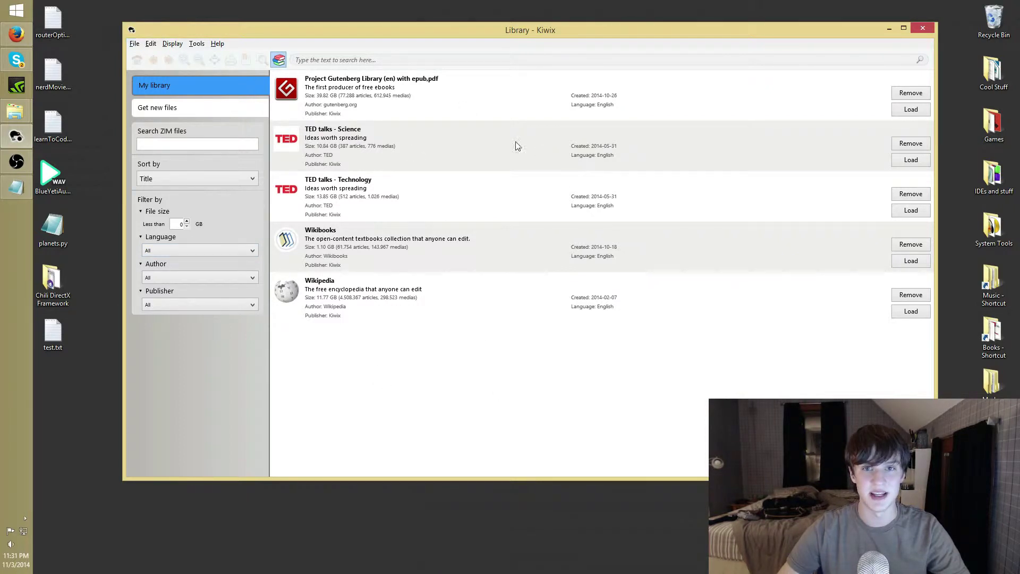
Step: Bring up the file selection dialog for opening a ZIM file and close it without choosing one
left_click(134, 45)
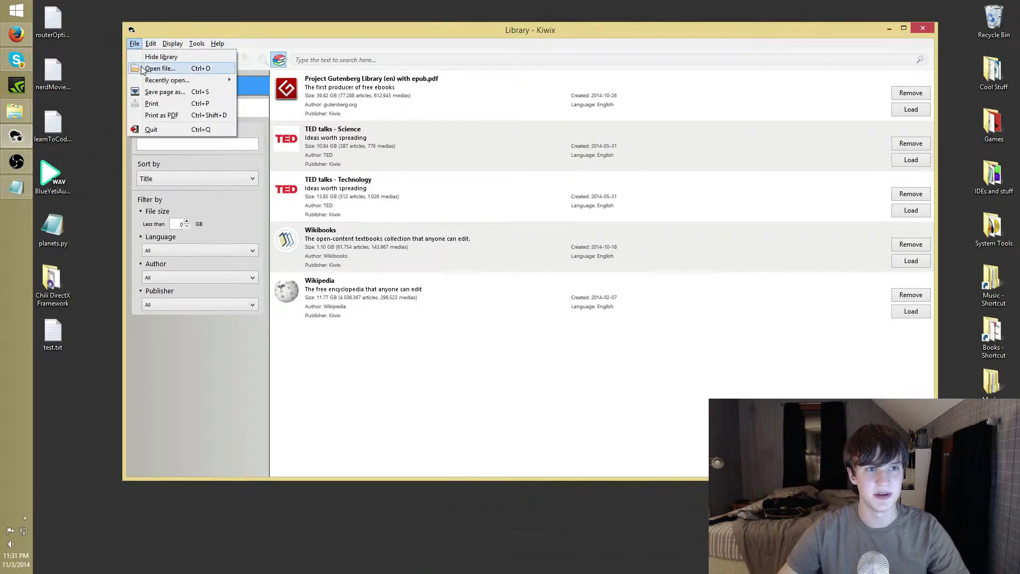
left_click(159, 68)
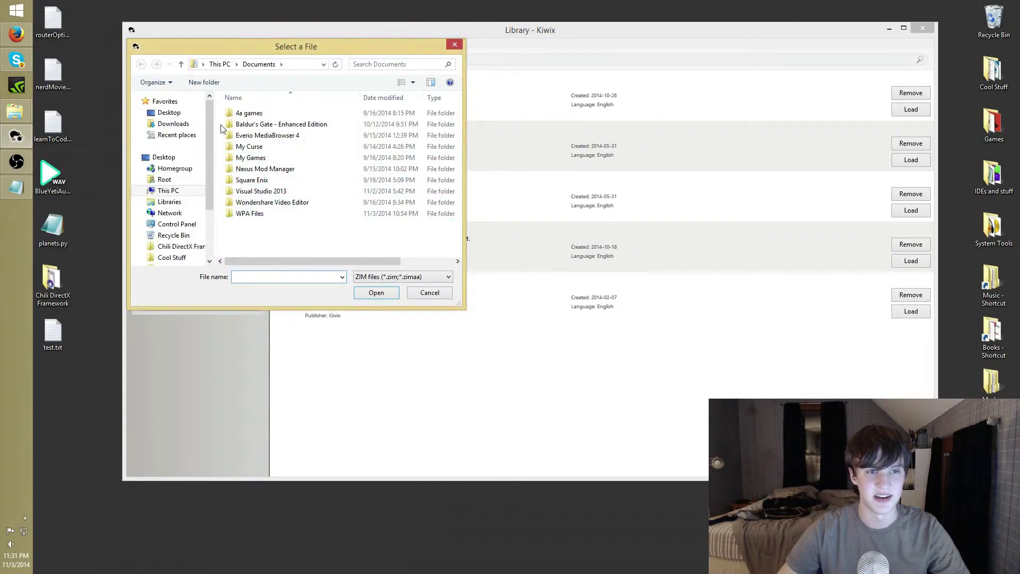
left_click(454, 44)
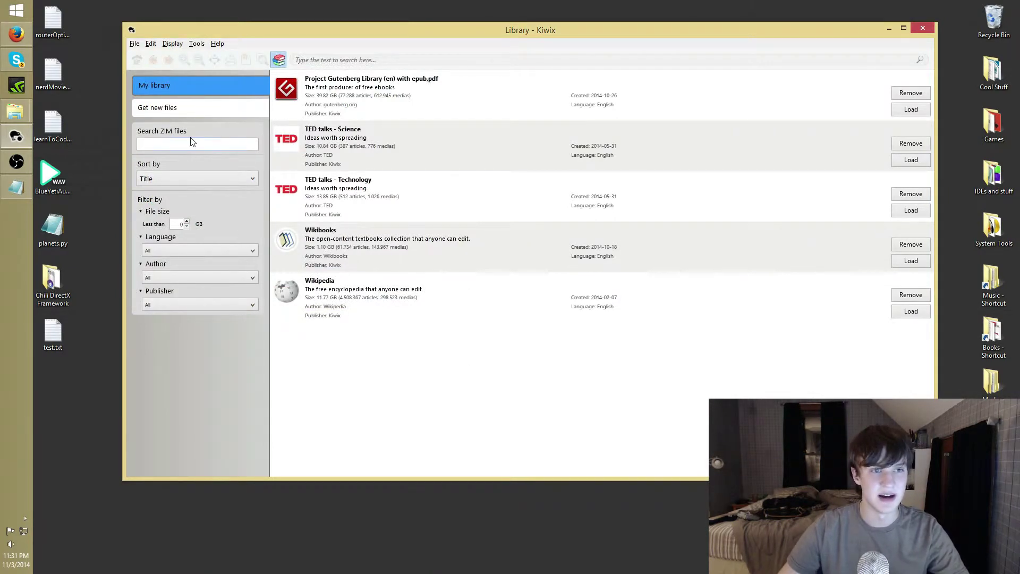
Step: Load the Wikipedia file from the library
left_click(134, 44)
left_click(172, 44)
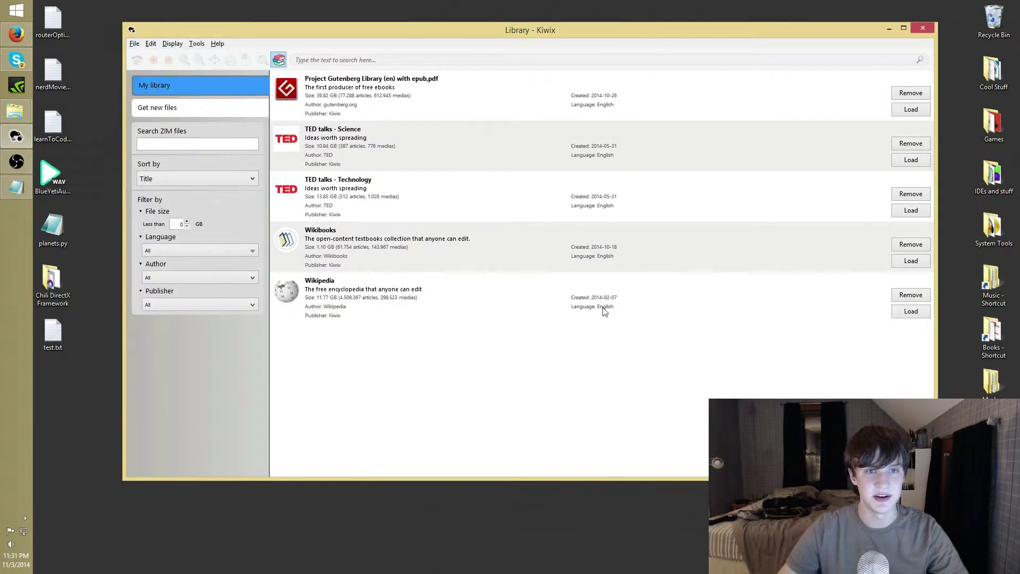
left_click(454, 310)
left_click(910, 311)
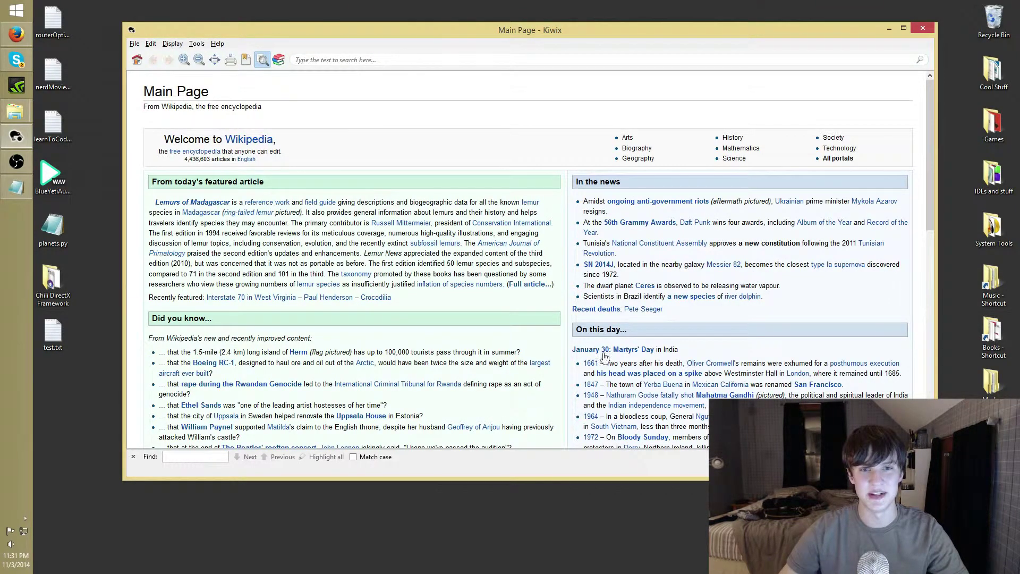
Step: Search Wikipedia for "python" and open the Python (programming language) article from the computing section
left_click(393, 60)
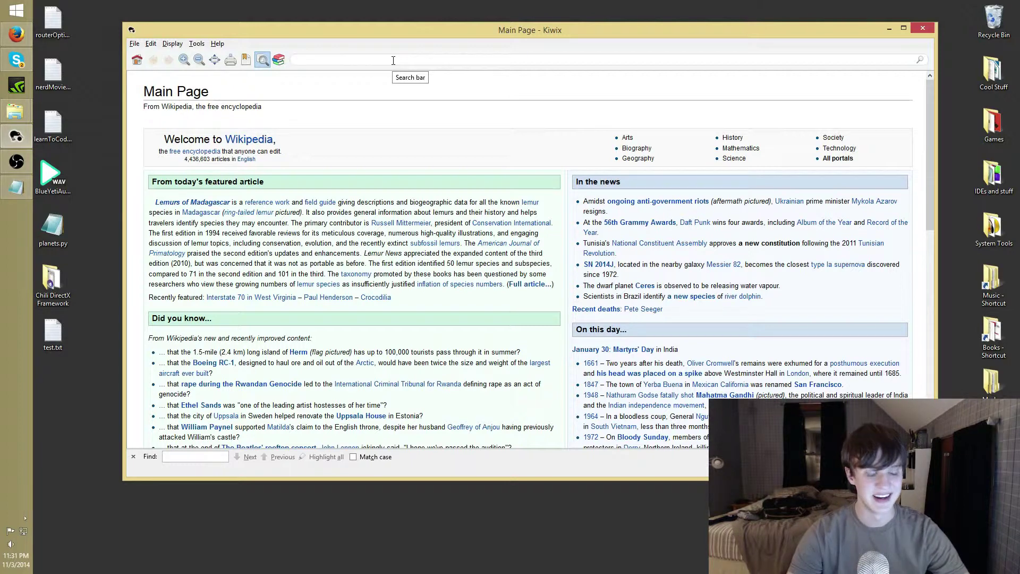
type("python")
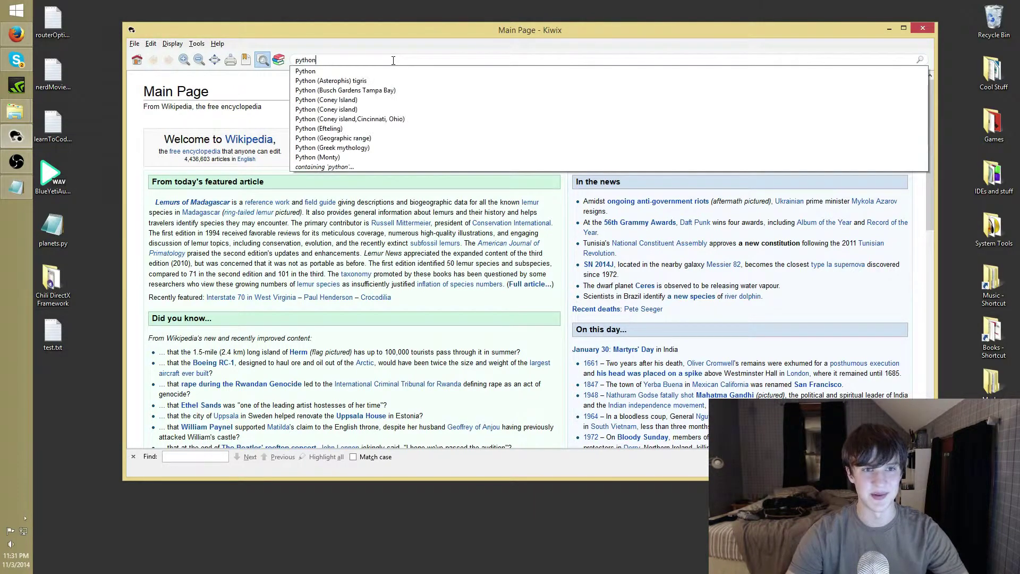
key("Return")
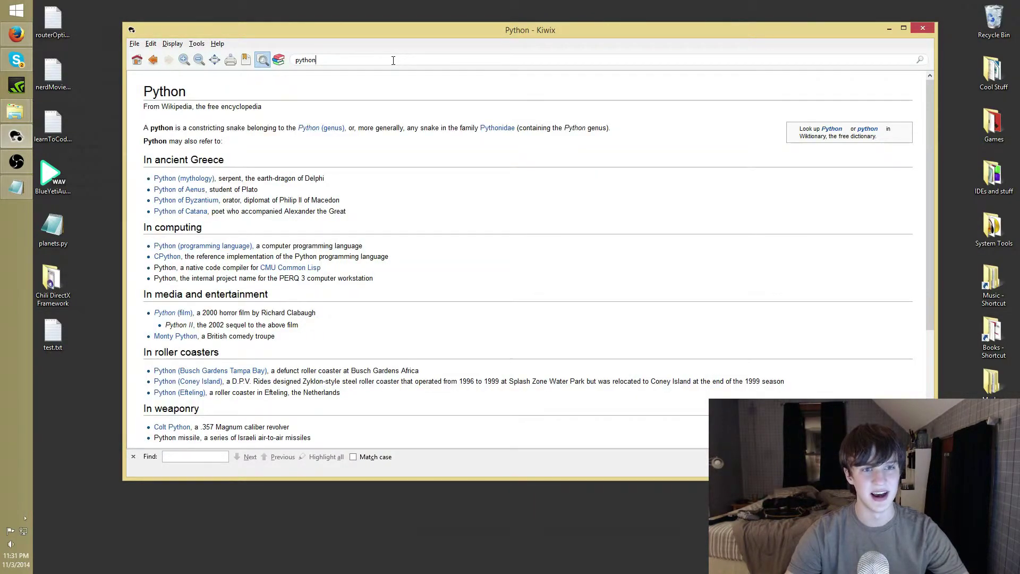
left_click(194, 249)
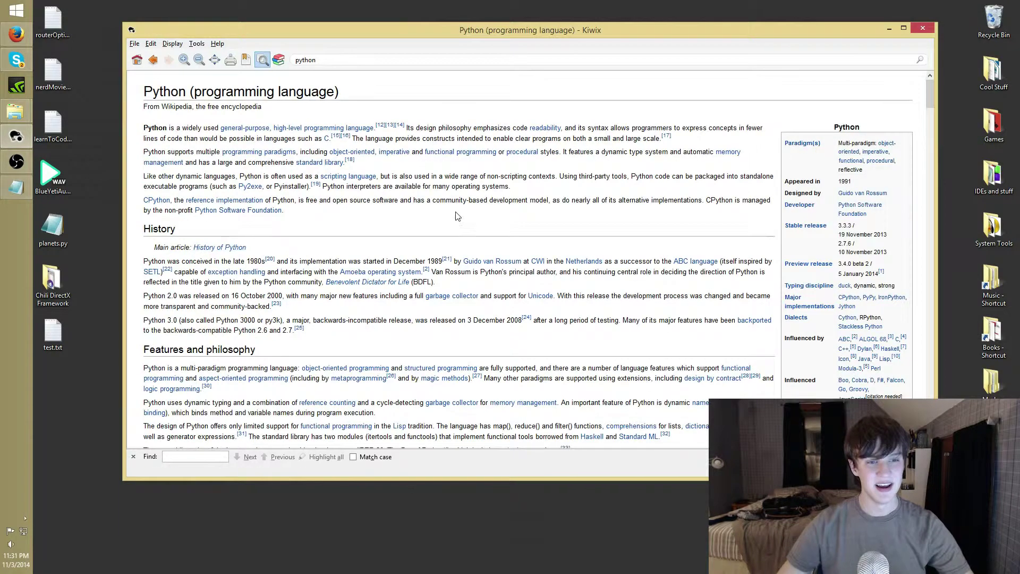
Step: Look through the Python (programming language) article and return to its beginning to examine the infobox area for a missing picture
left_click_drag(469, 228, 357, 202)
left_click(370, 219)
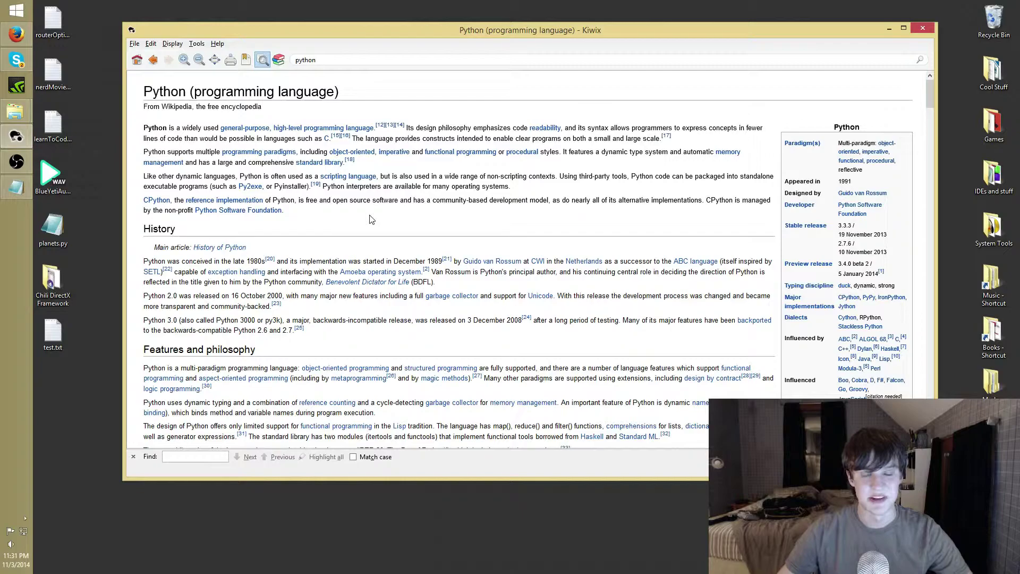
scroll(371, 219, "down", 20)
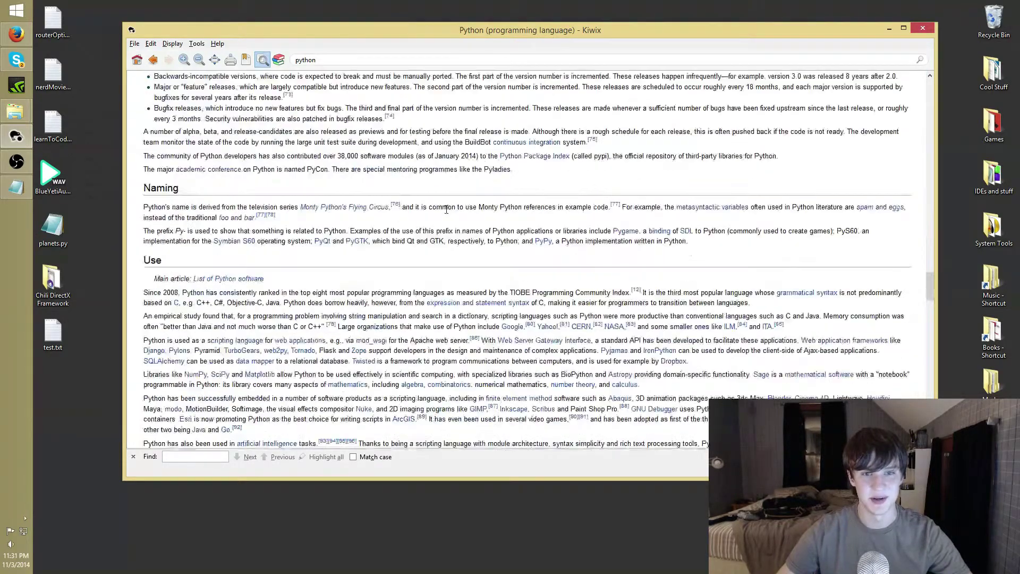
scroll(446, 209, "down", 10)
left_click_drag(935, 369, 934, 91)
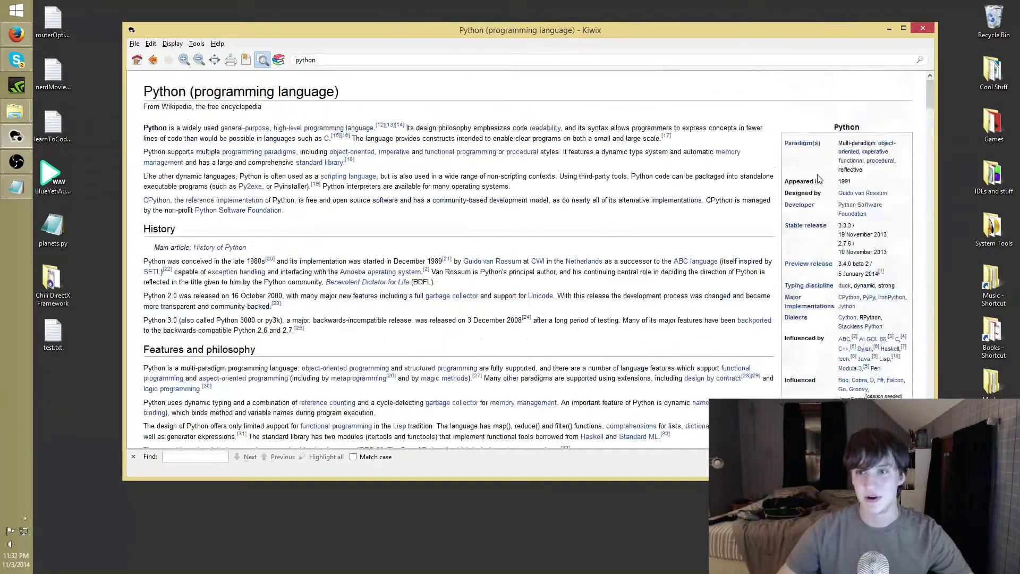
left_click_drag(789, 122, 890, 133)
left_click(890, 132)
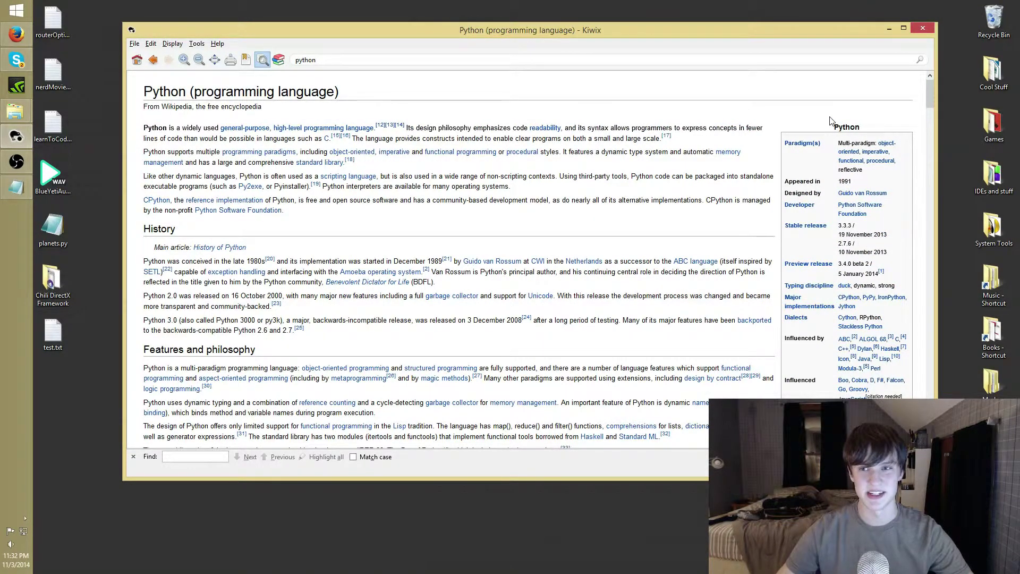
left_click_drag(832, 121, 862, 124)
left_click(865, 122)
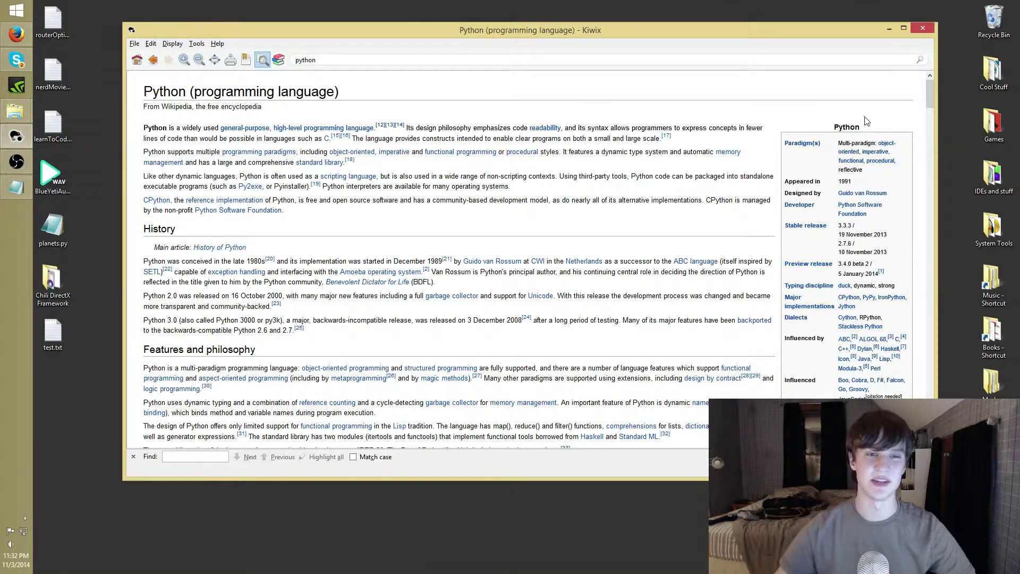
left_click_drag(864, 125, 832, 132)
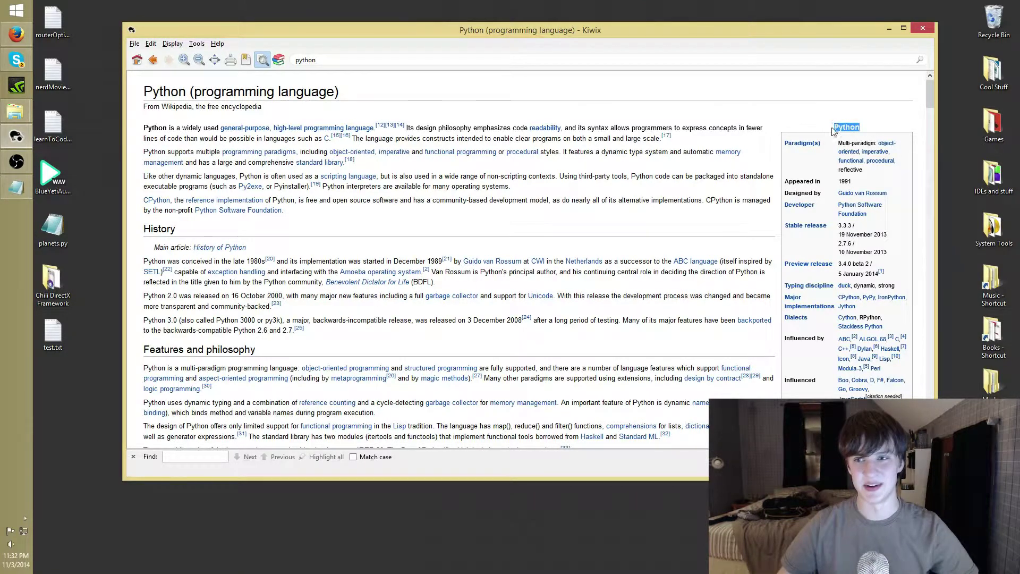
left_click(833, 113)
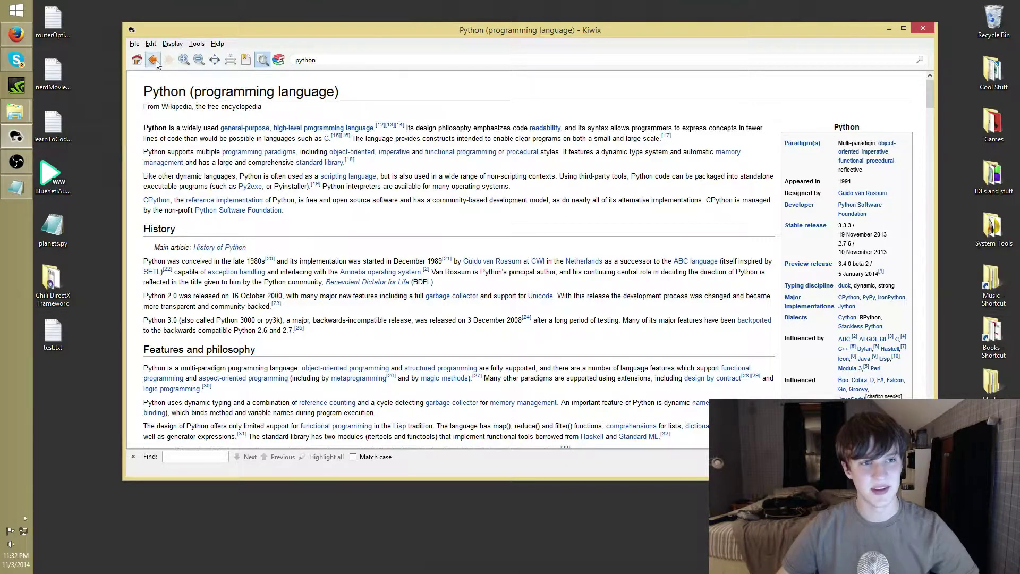
Step: Open a random article and check its title
left_click(197, 45)
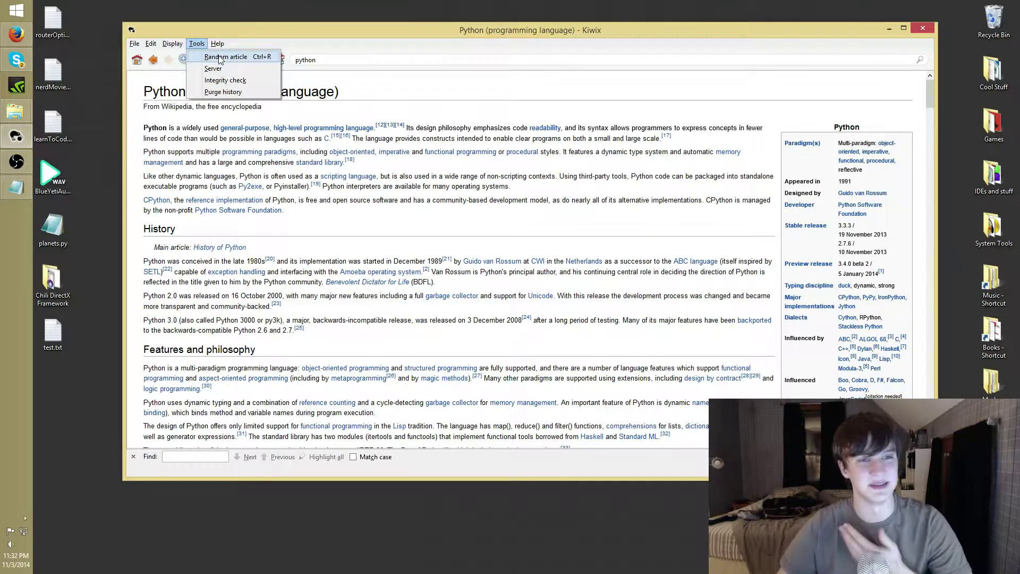
key("Escape")
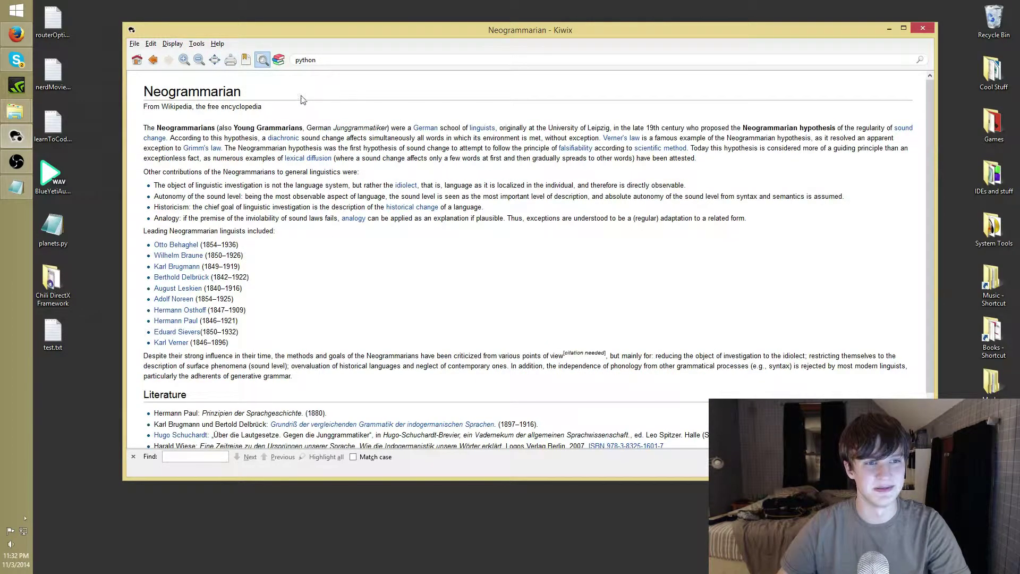
left_click_drag(258, 102, 143, 95)
left_click(292, 96)
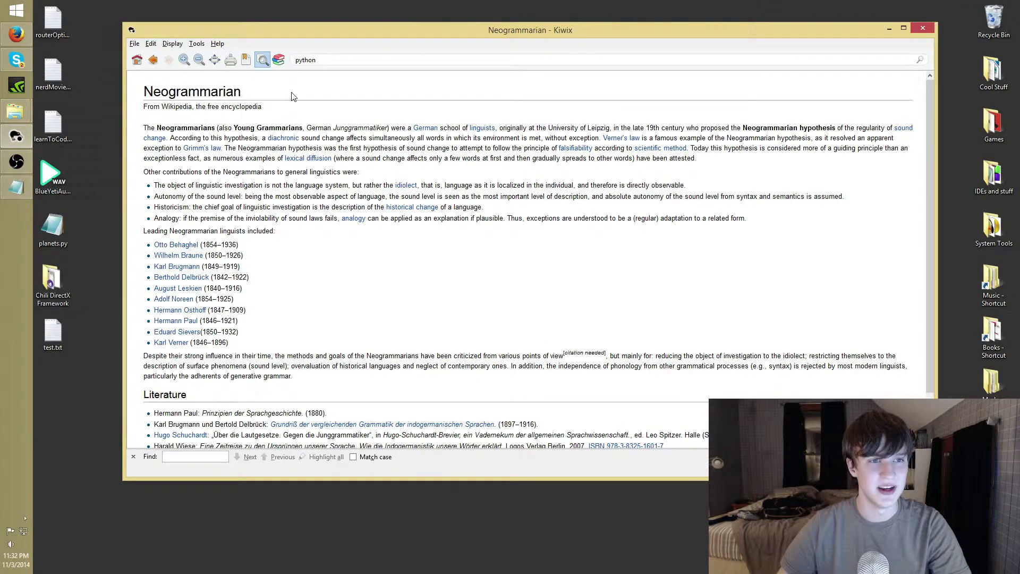
Step: Open the Kiwix server settings and stop the running server
left_click(198, 45)
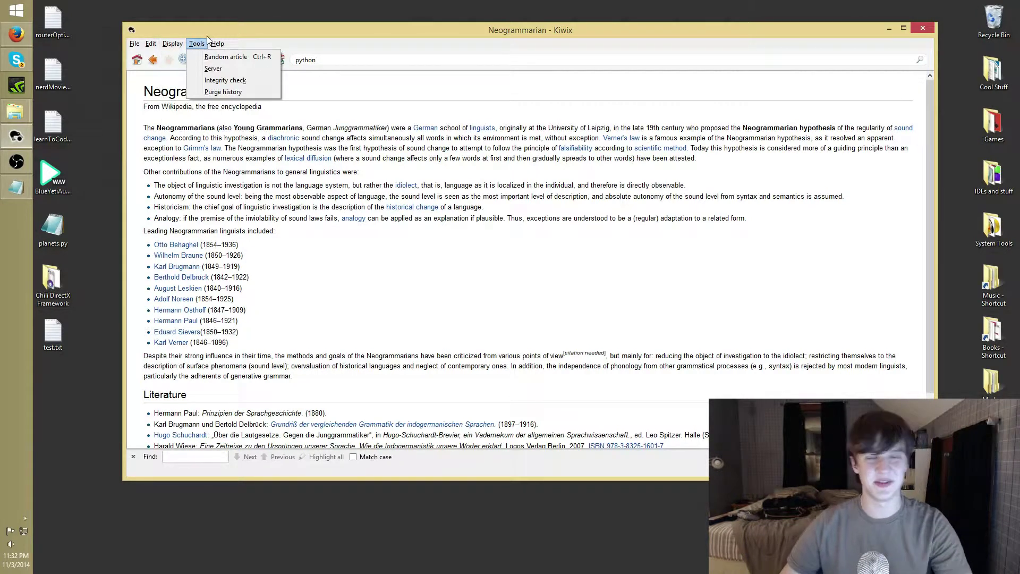
left_click(202, 46)
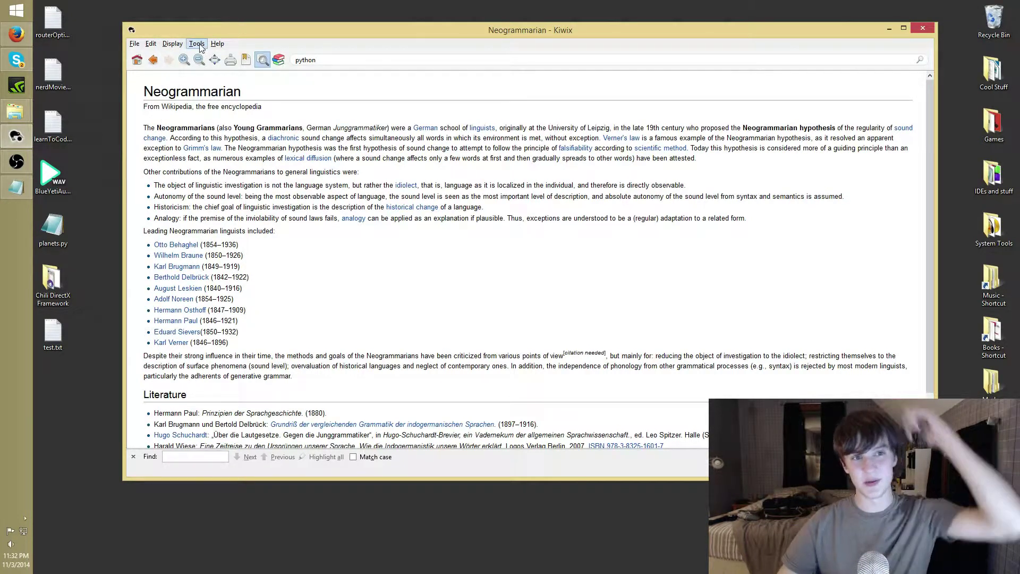
left_click(202, 46)
left_click(224, 69)
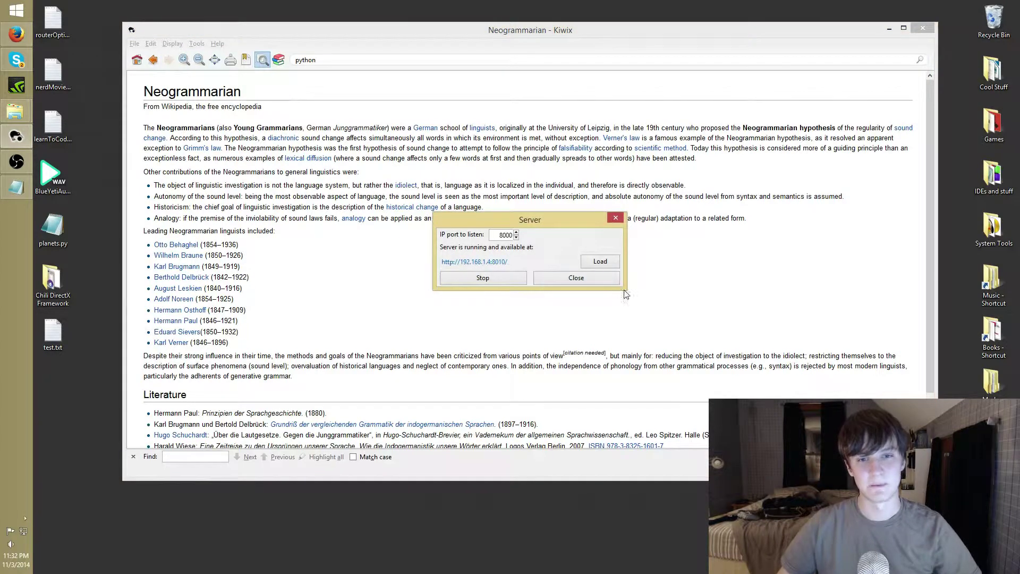
left_click(511, 277)
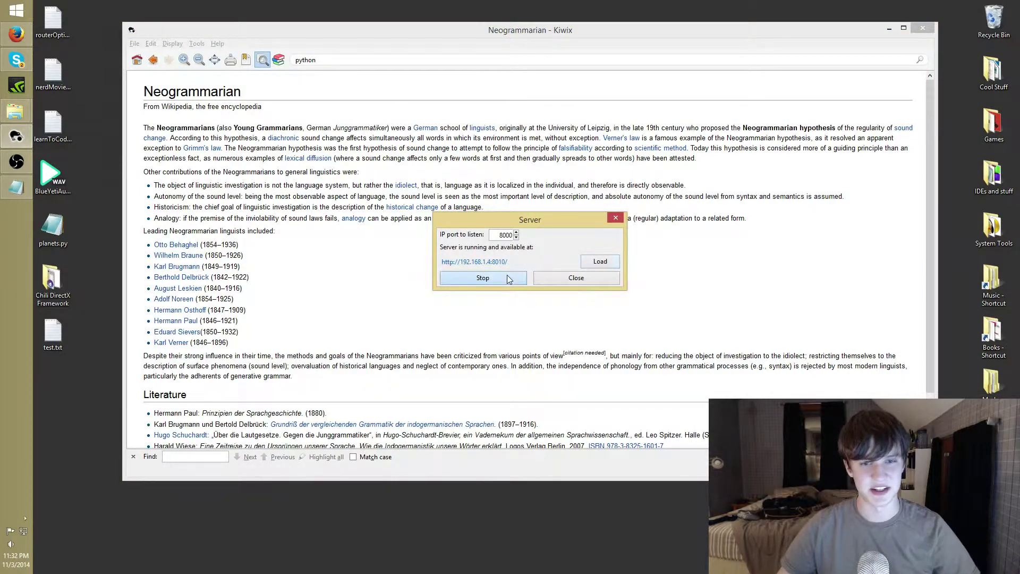
Step: Set the server's listening port to 8028, start the server and check its address
double_click(503, 238)
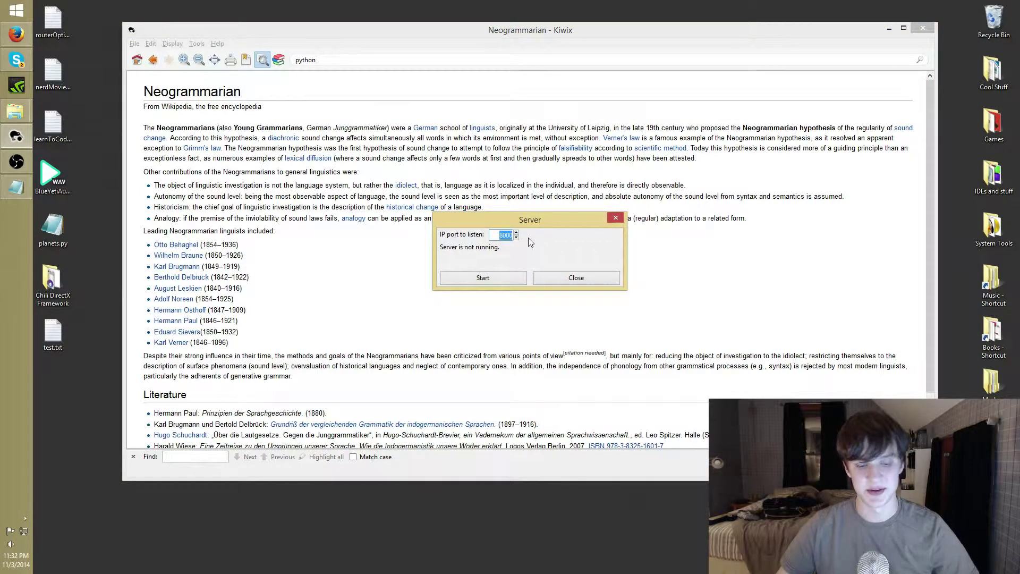
left_click(515, 233)
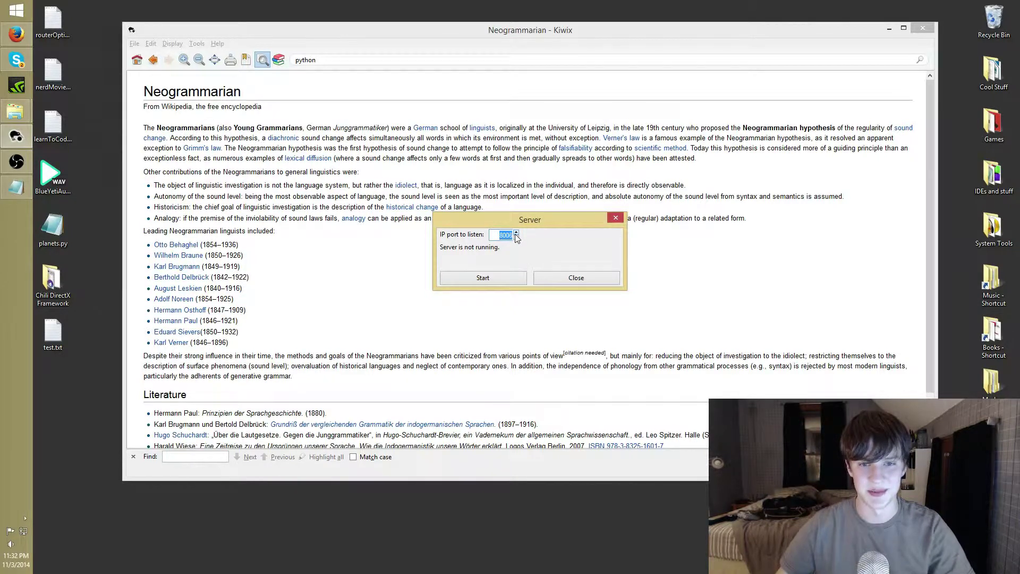
scroll(516, 235, "up", 15)
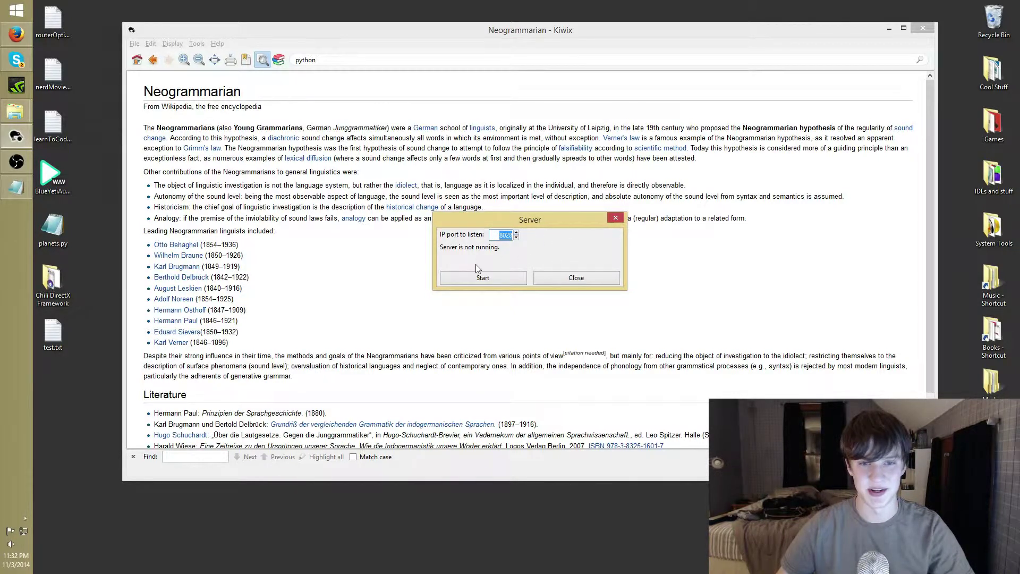
left_click(497, 279)
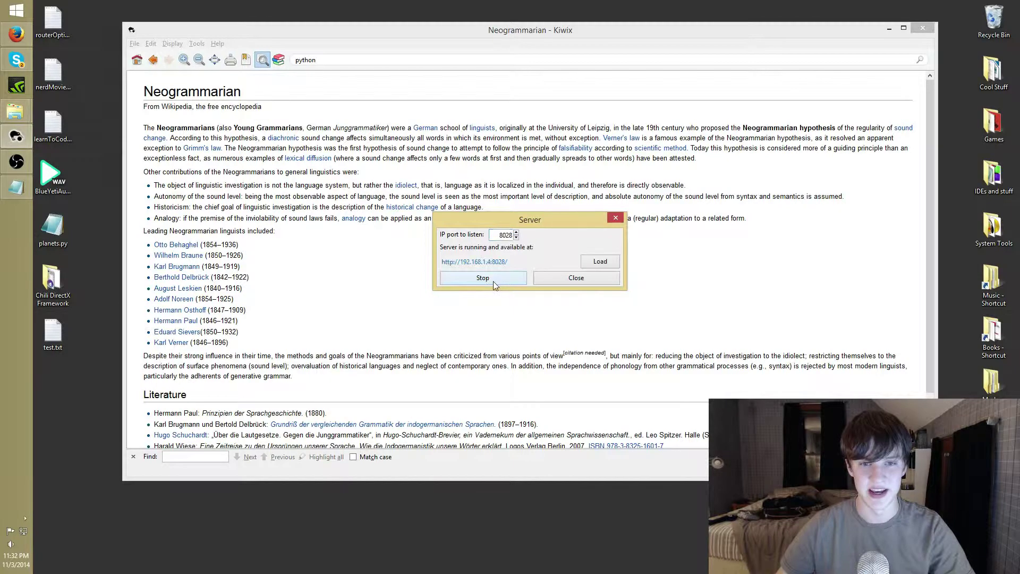
left_click_drag(508, 262, 450, 266)
left_click(514, 263)
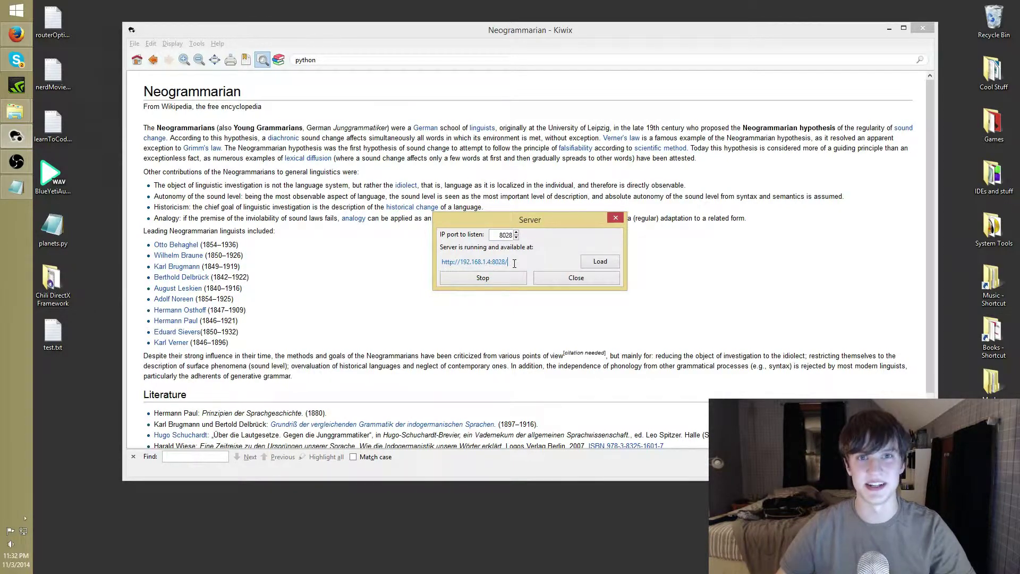
Step: Examine the running server's address and the port number at its end, and close the server settings
left_click_drag(514, 263, 440, 265)
left_click(521, 260)
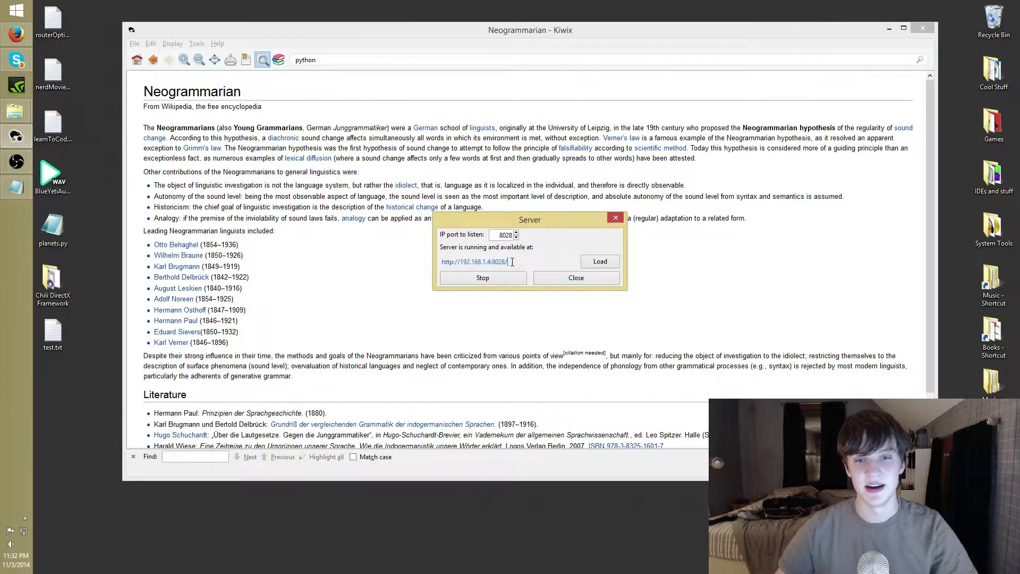
triple_click(524, 262)
left_click(527, 265)
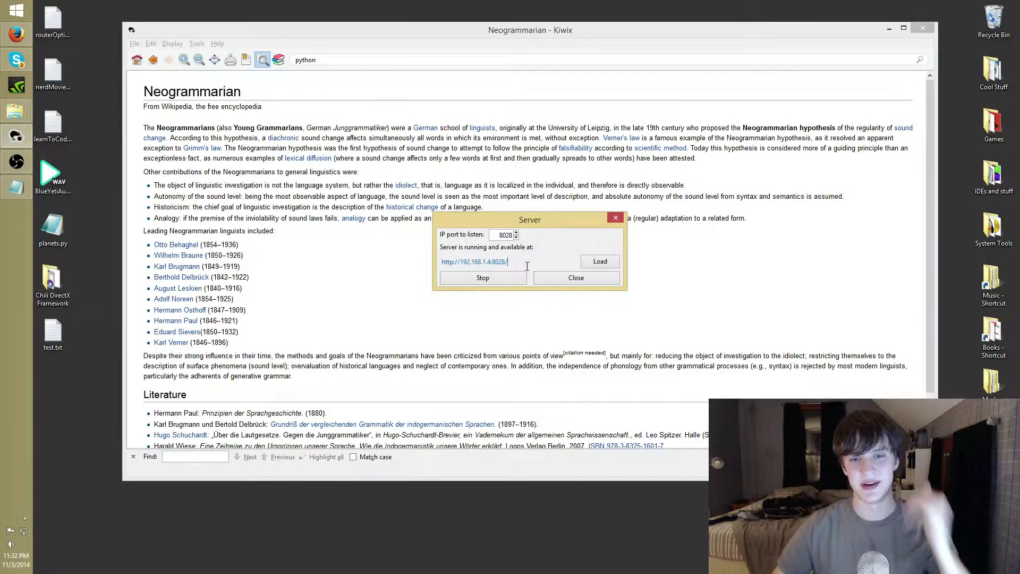
left_click_drag(512, 264, 491, 264)
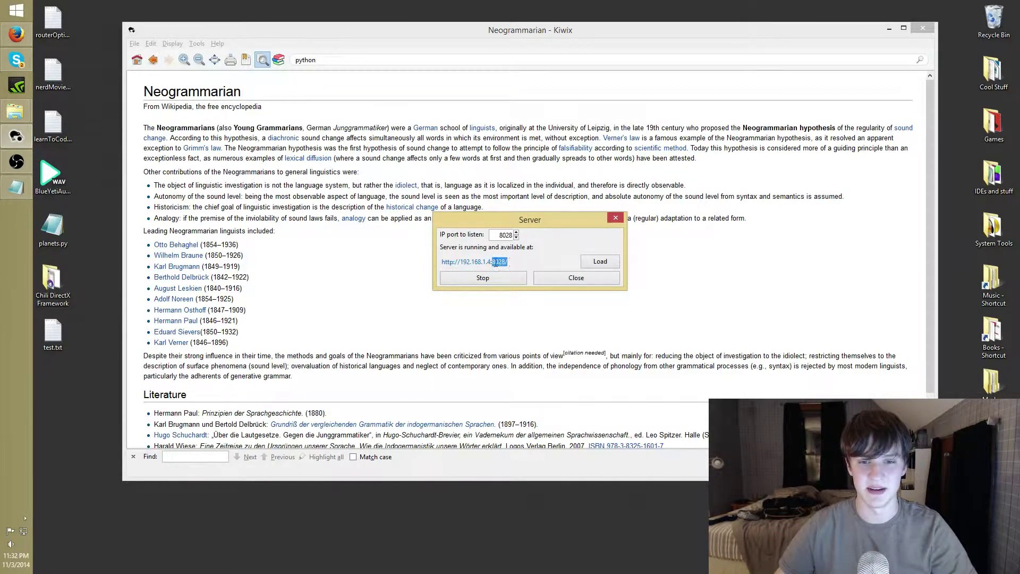
left_click(513, 261)
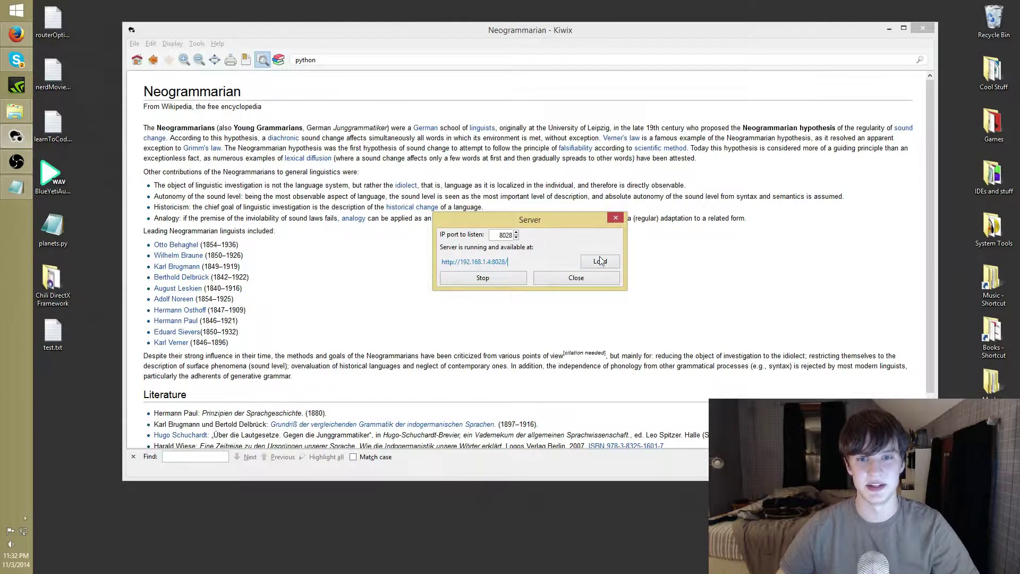
left_click(544, 283)
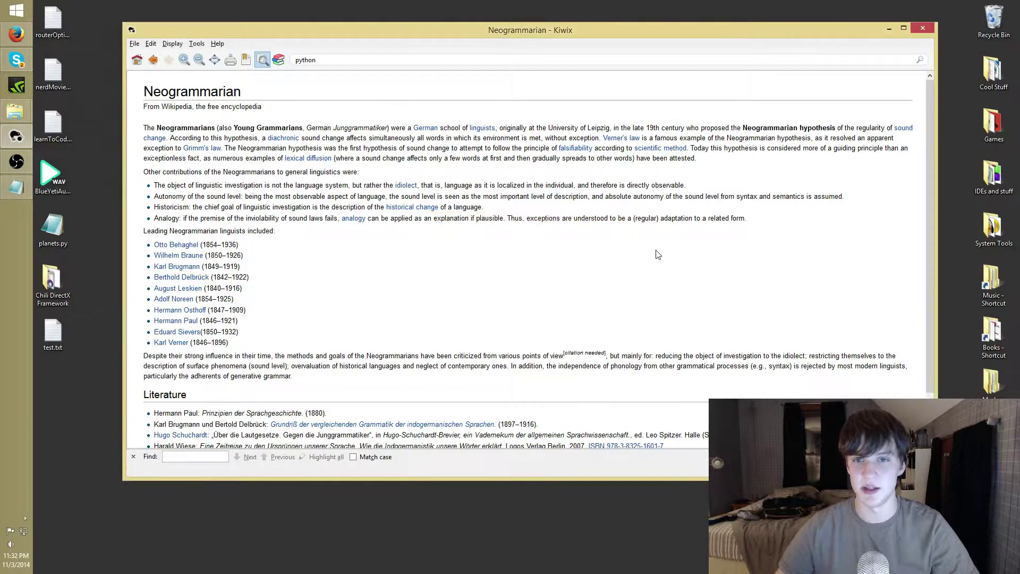
Step: Maximize the Kiwix window and return to the Wikipedia main page
double_click(565, 29)
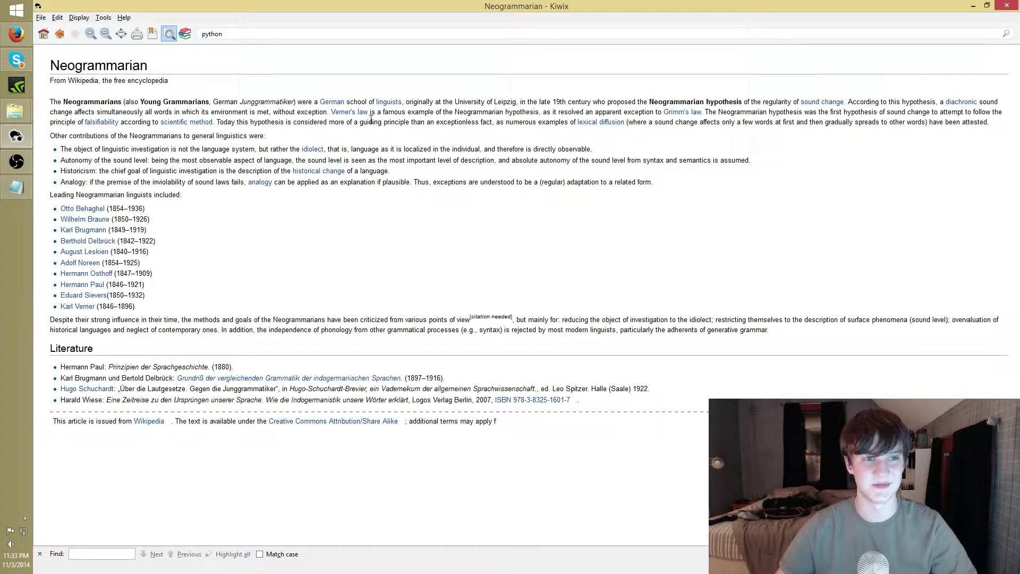
left_click(44, 34)
Step: Browse the local library and load the Project Gutenberg Library (en) with epub,pdf
left_click(41, 17)
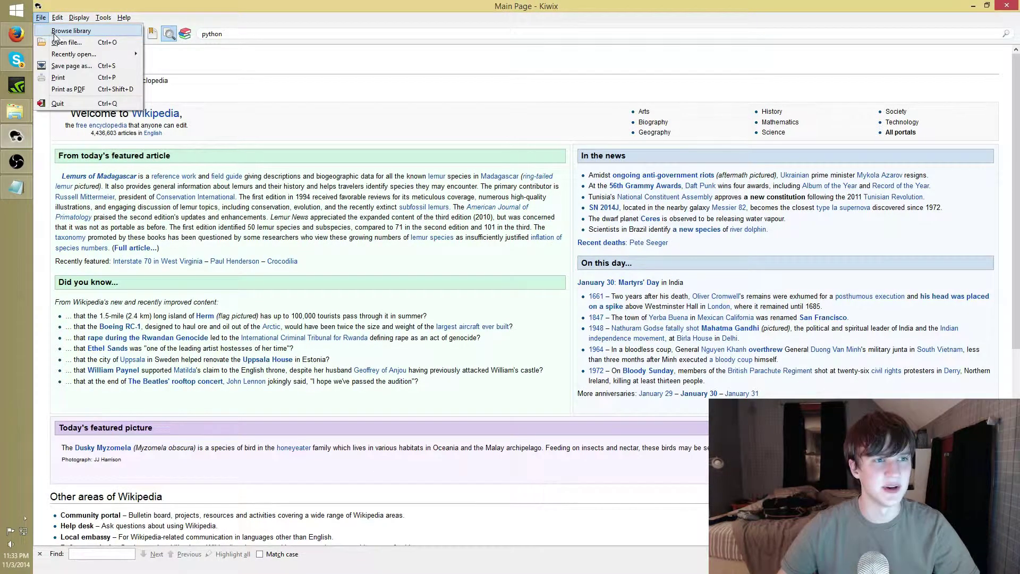
left_click(55, 32)
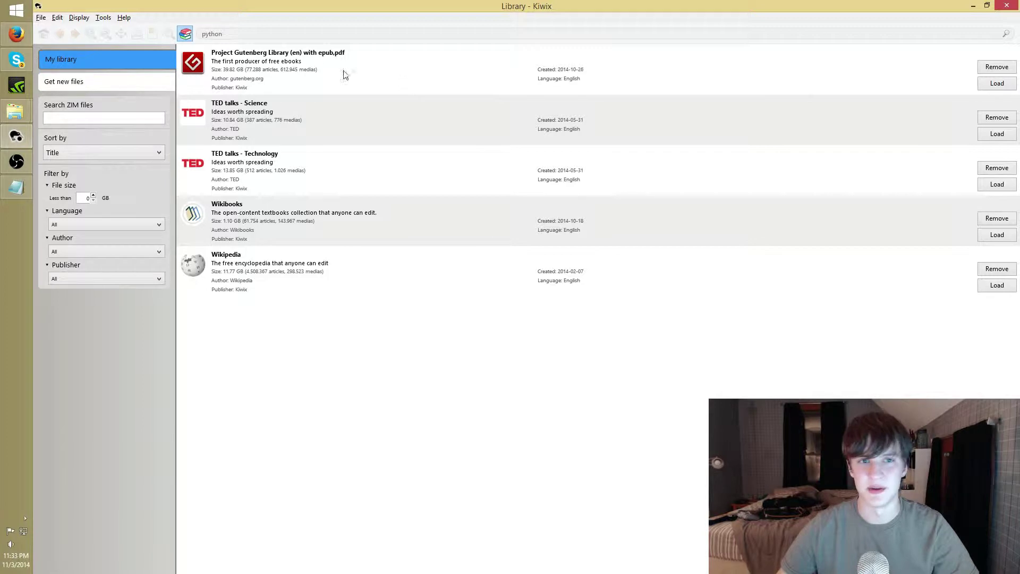
left_click_drag(354, 54, 210, 53)
left_click(378, 79)
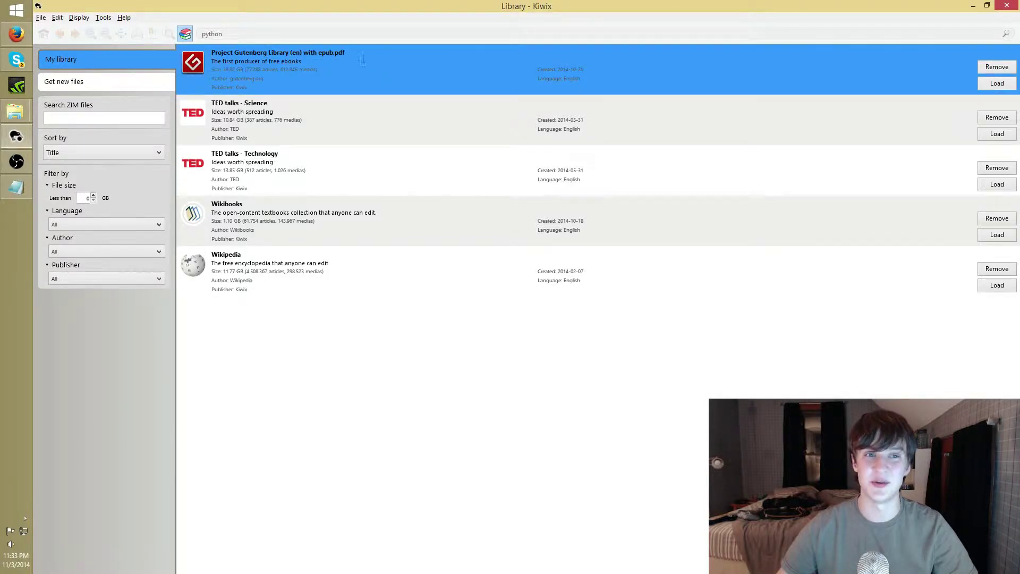
left_click(1003, 85)
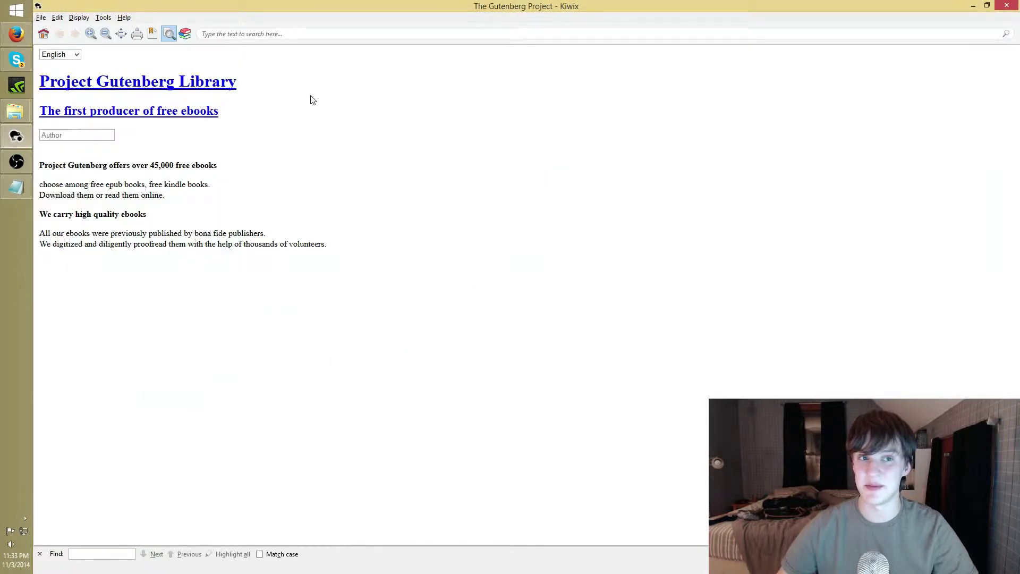
Step: Search the Gutenberg library for "moby Di", open Moby Dick; Or, The Whale and look through its opening chapters
left_click(244, 35)
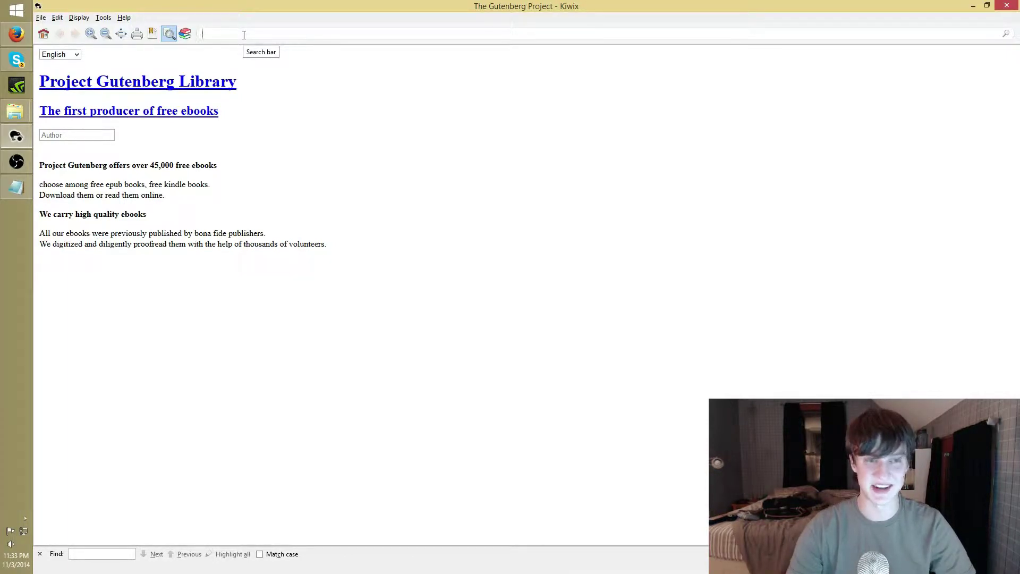
type("moby Di")
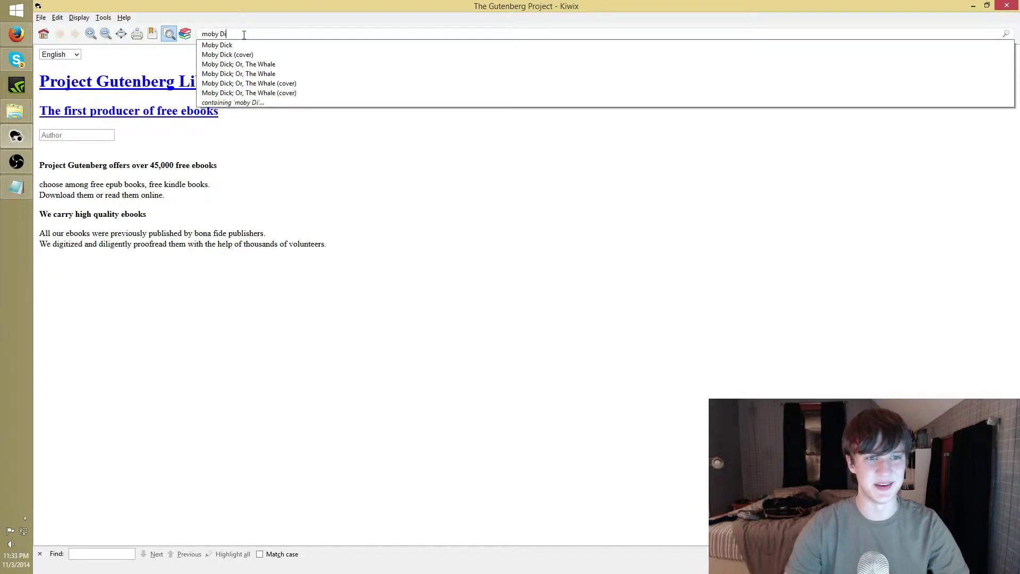
left_click(239, 64)
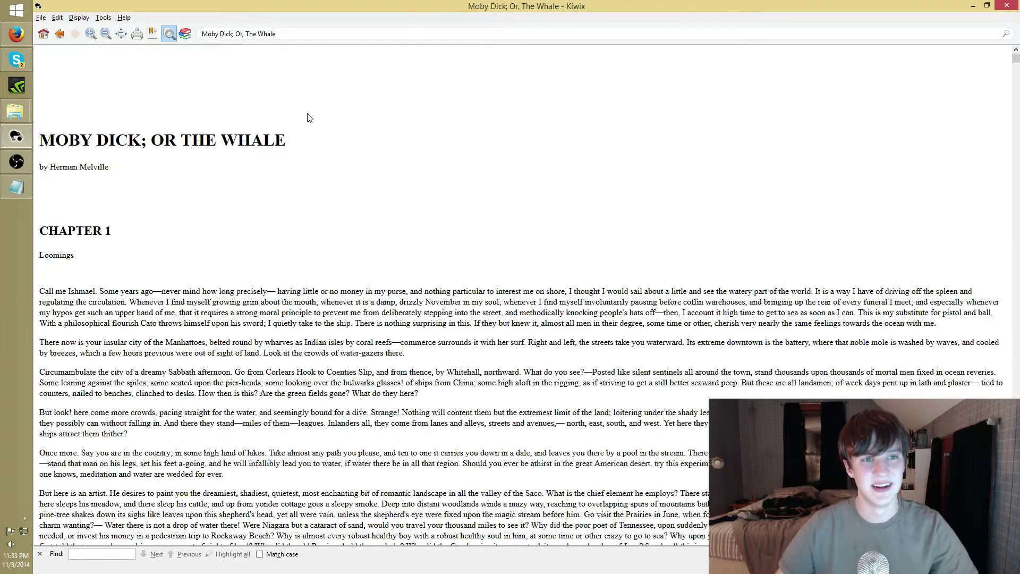
scroll(309, 118, "down", 15)
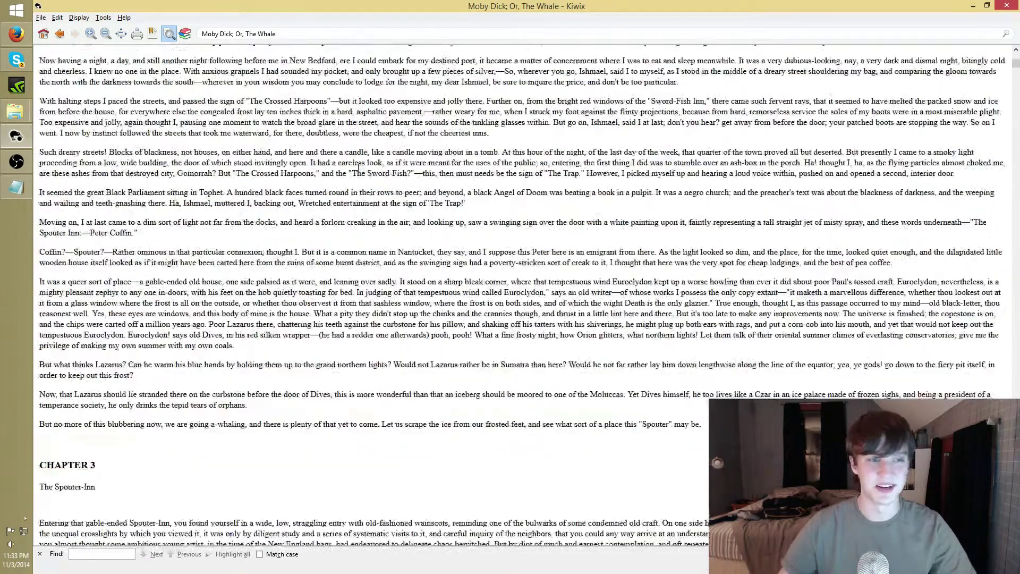
scroll(358, 169, "up", 15)
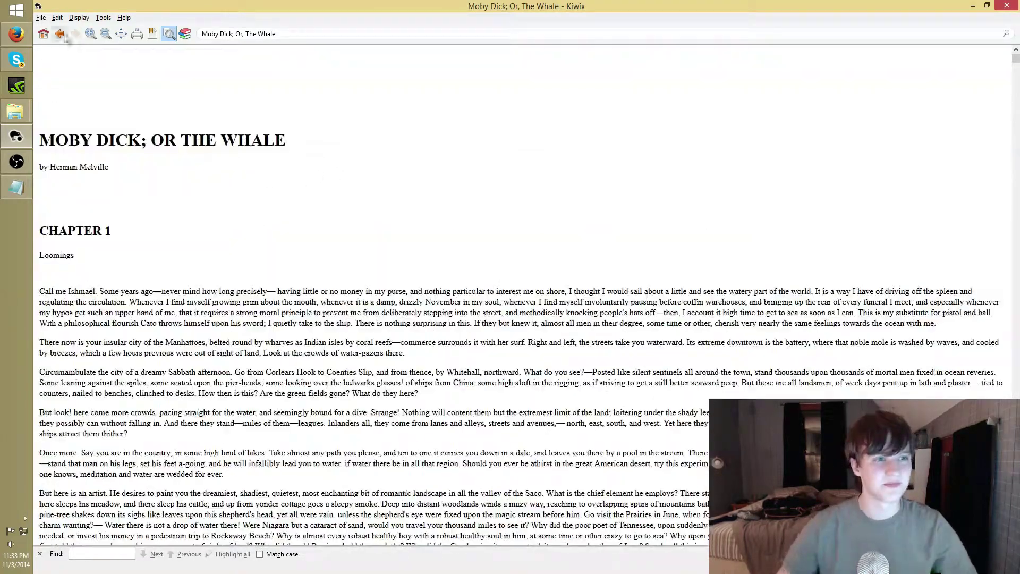
Step: Return to the Project Gutenberg Library home page and reopen the library of local content files
left_click(103, 18)
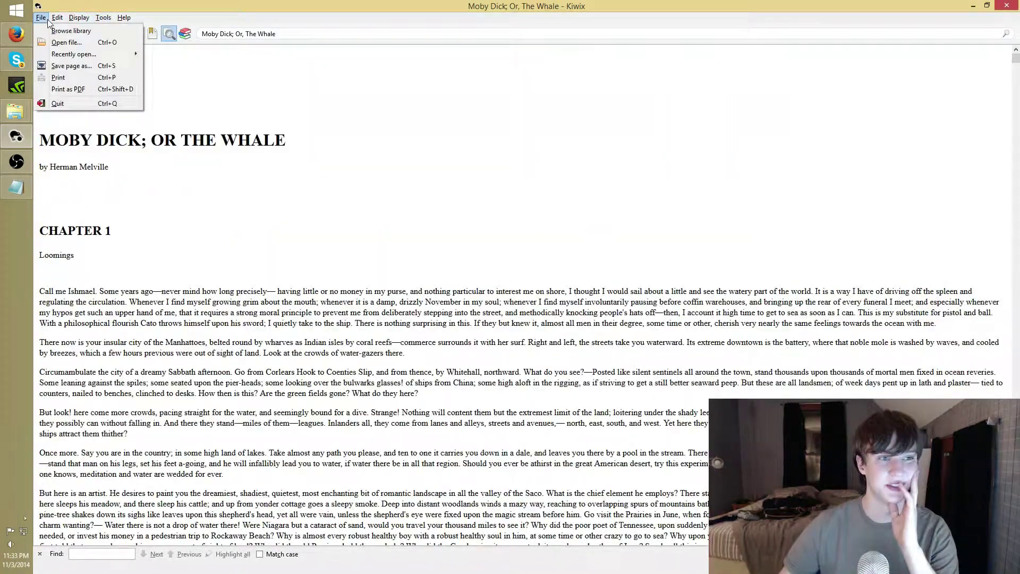
left_click(79, 18)
left_click(103, 18)
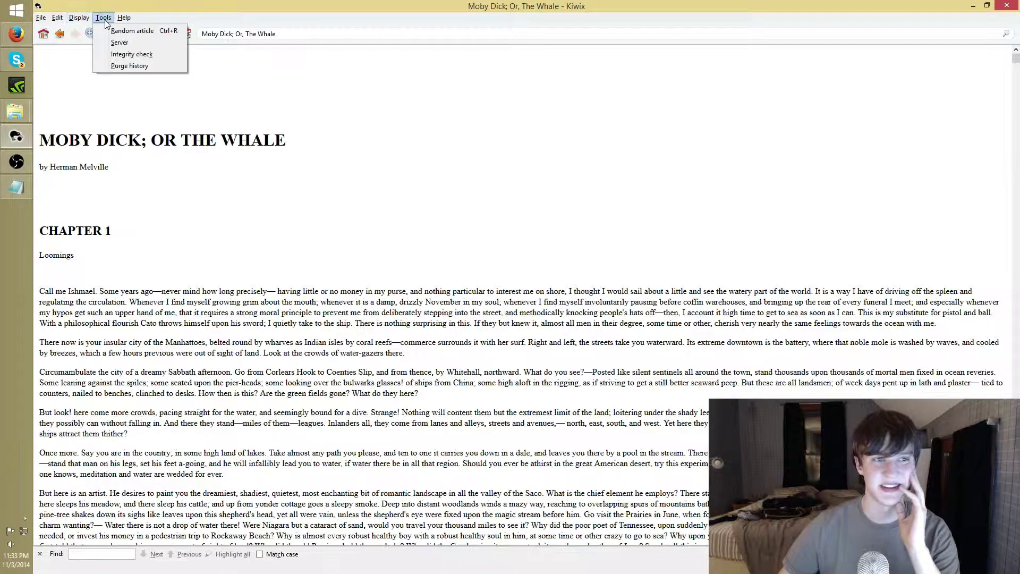
left_click(44, 33)
left_click(44, 33)
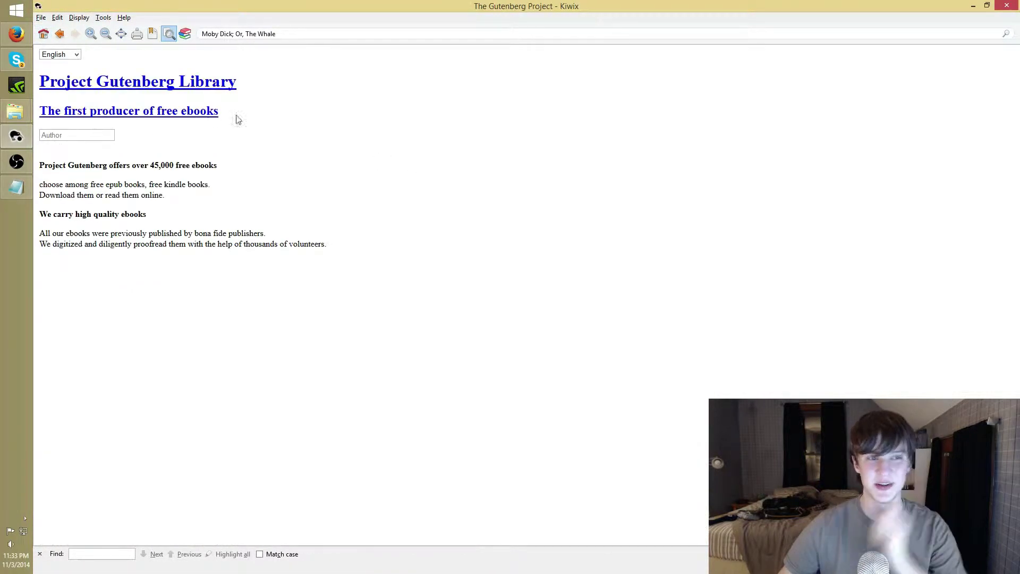
left_click(41, 18)
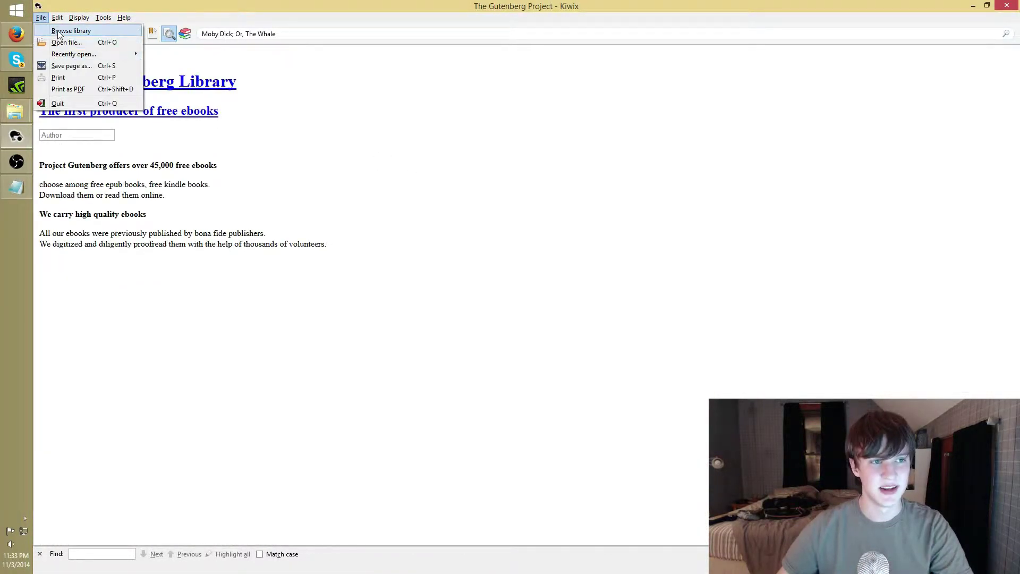
left_click(58, 30)
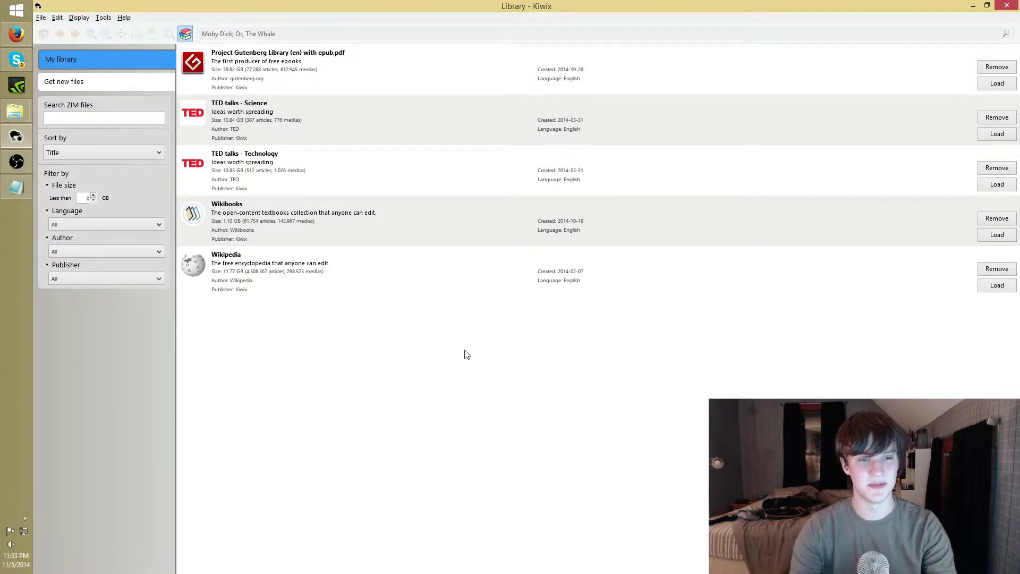